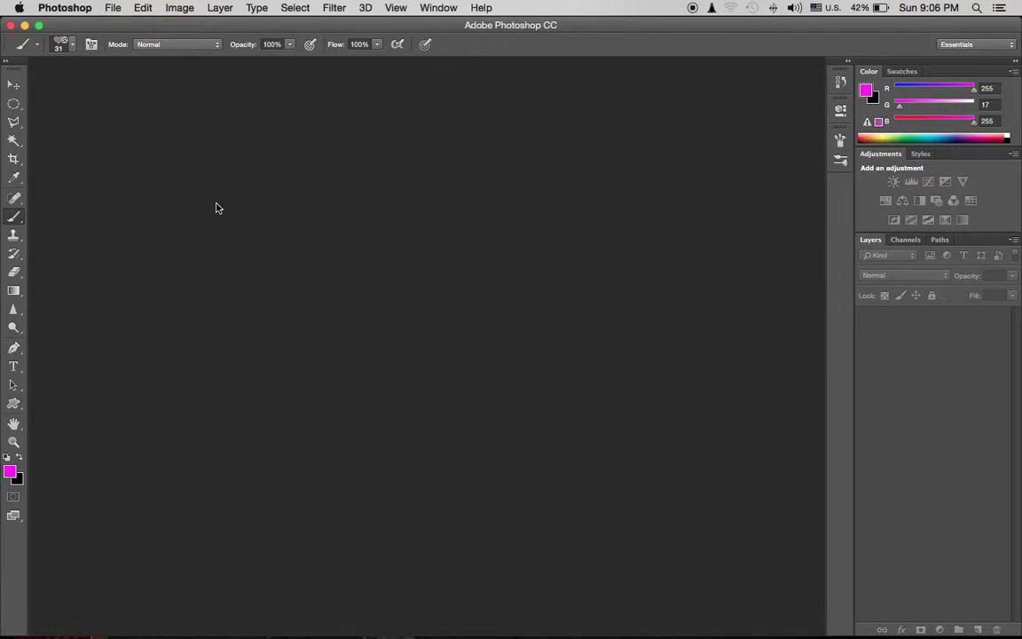
- Create a new 6000 × 4000 px document at 96 resolution with a black background
left_click(106, 9)
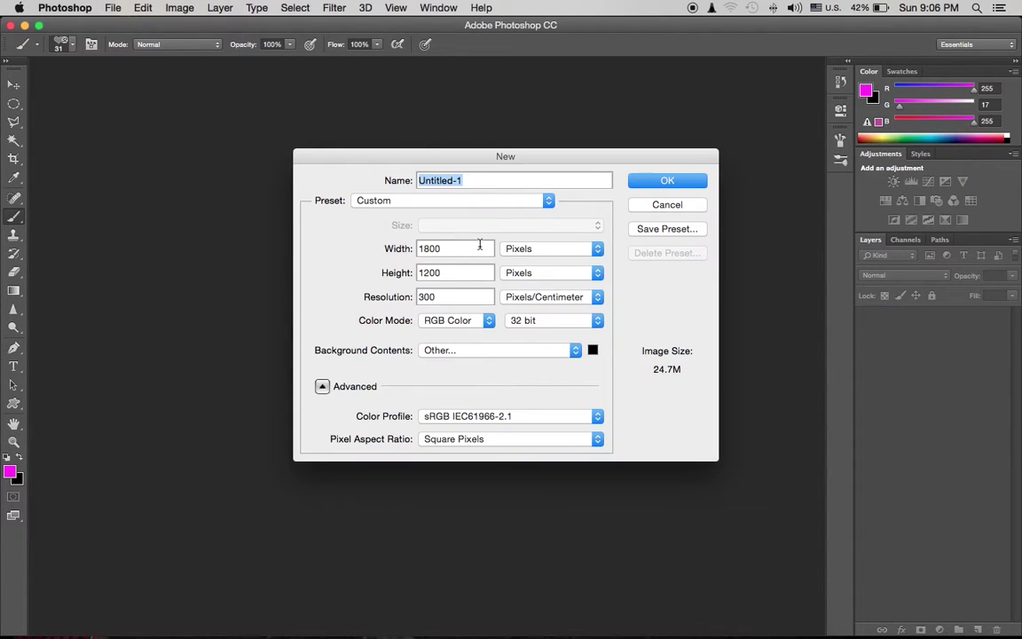
type("600")
key("Tab")
type("4000")
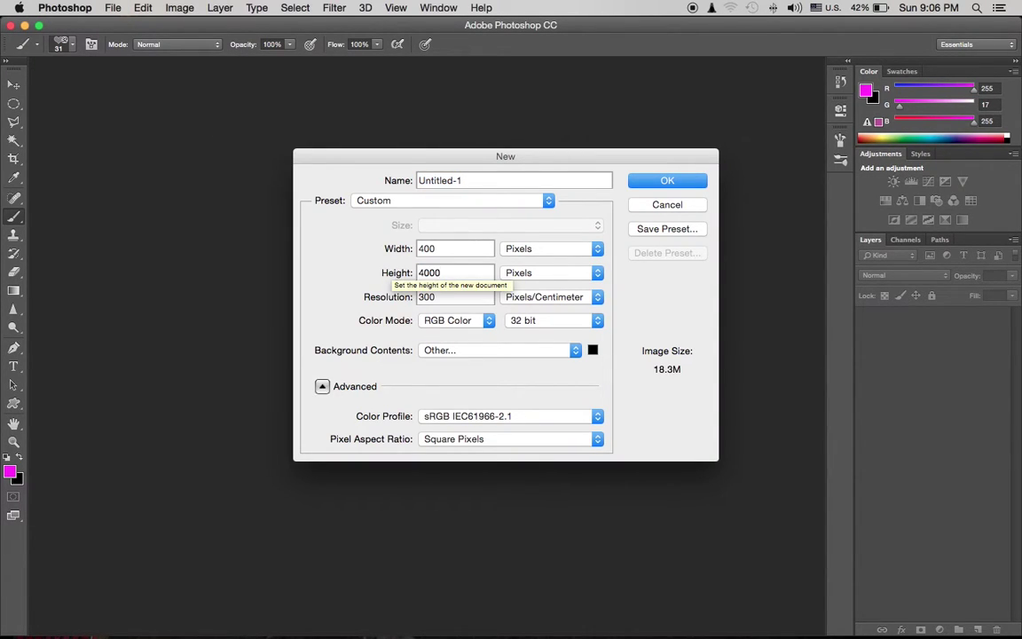
double_click(454, 248)
type("6000")
key("Tab")
key("Tab")
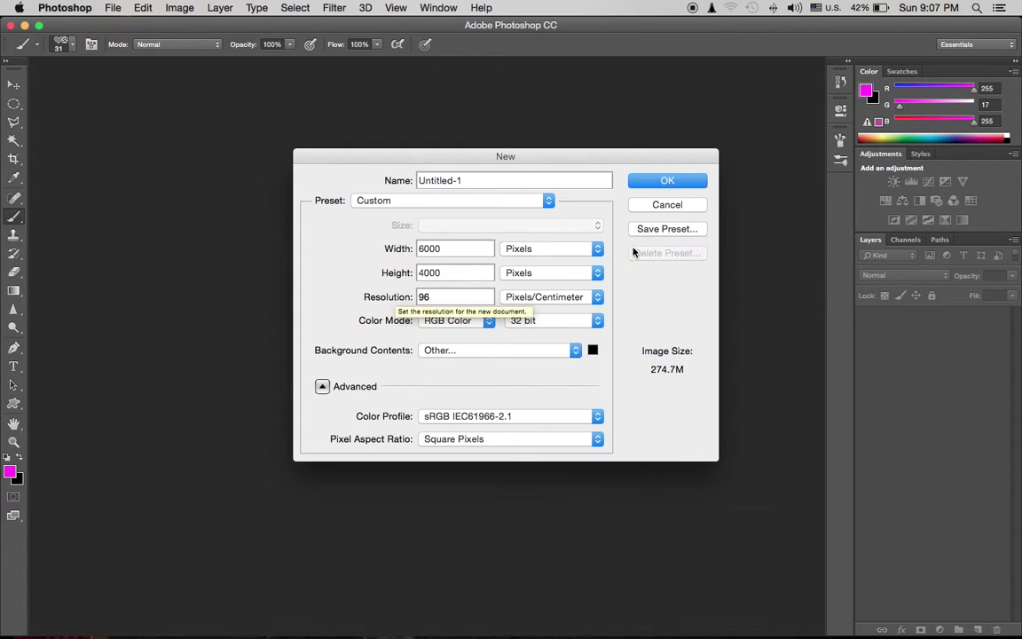
left_click(667, 183)
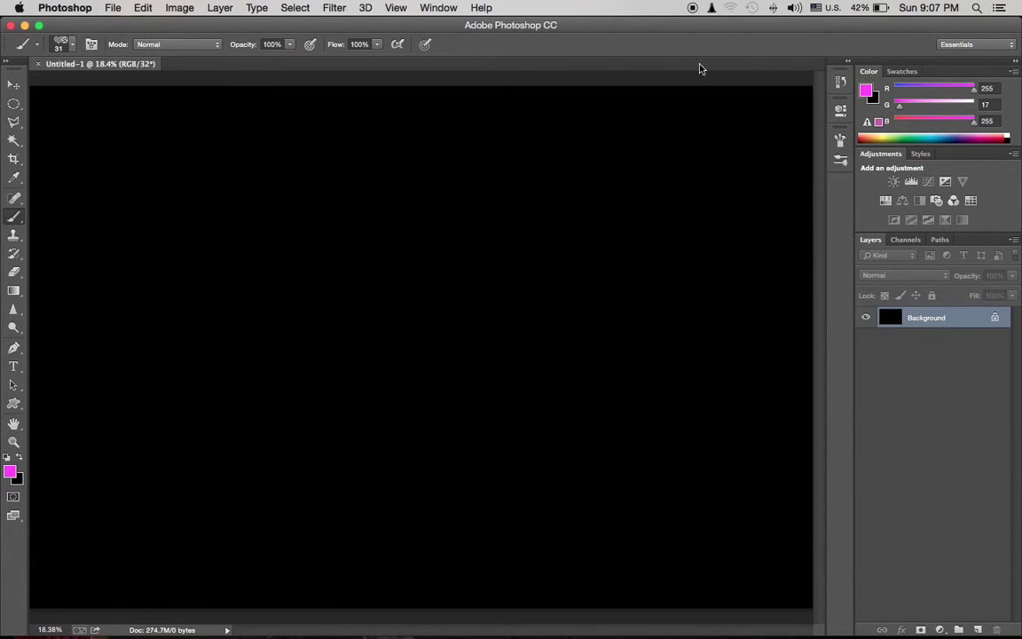
- Add a new layer and fill it with a radial magenta gradient dragged down from the top
key("ctrl+shift+alt+n")
left_click(13, 290)
left_click(62, 282)
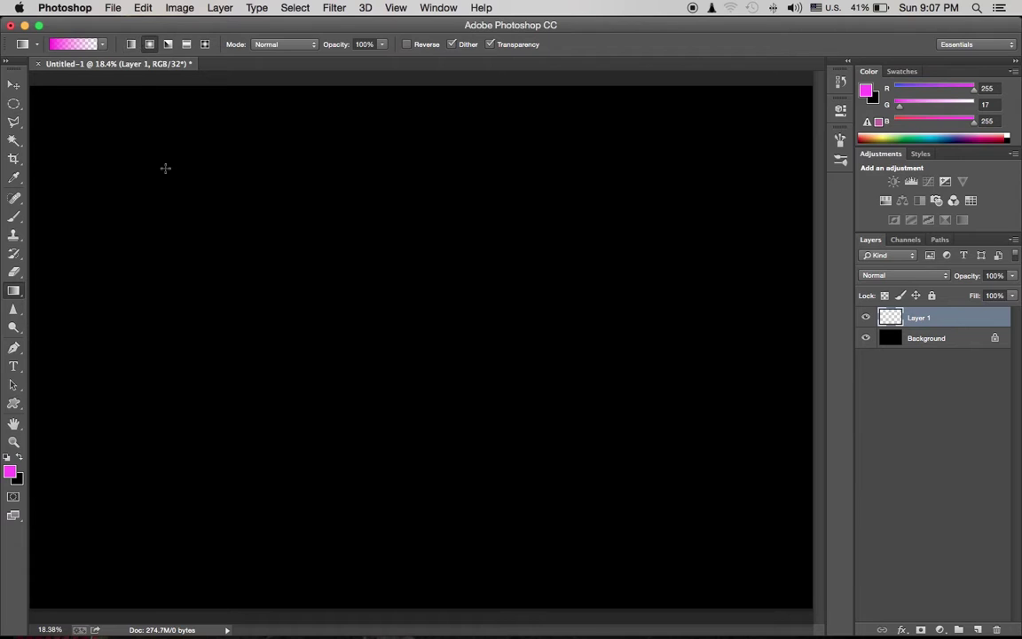
left_click_drag(428, 84, 428, 566)
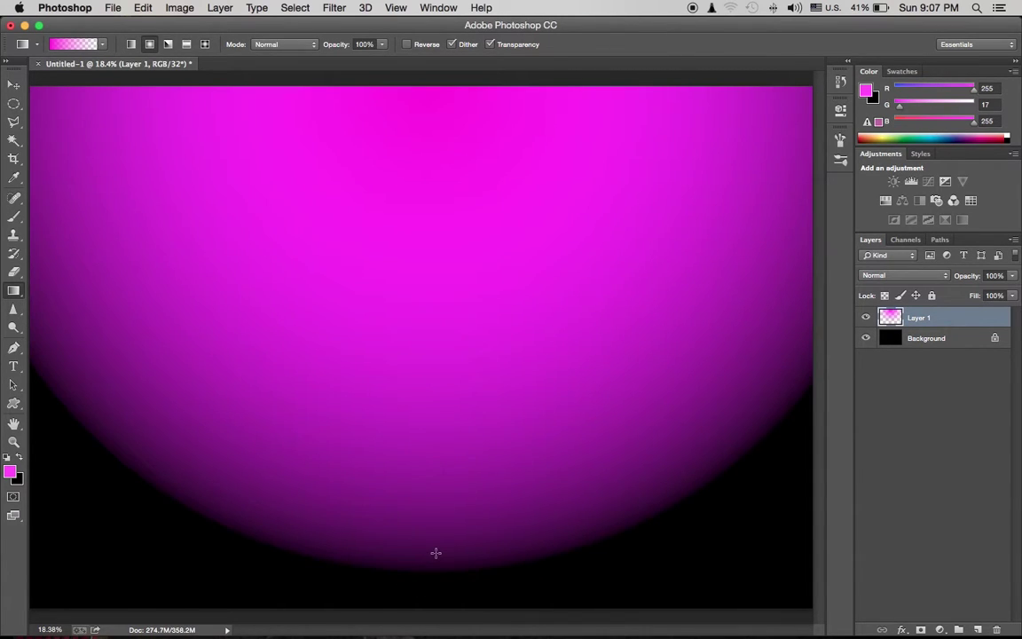
- Set the glow layer to Color blending and lower its opacity
left_click(991, 275)
type("50")
key("Return")
left_click(903, 275)
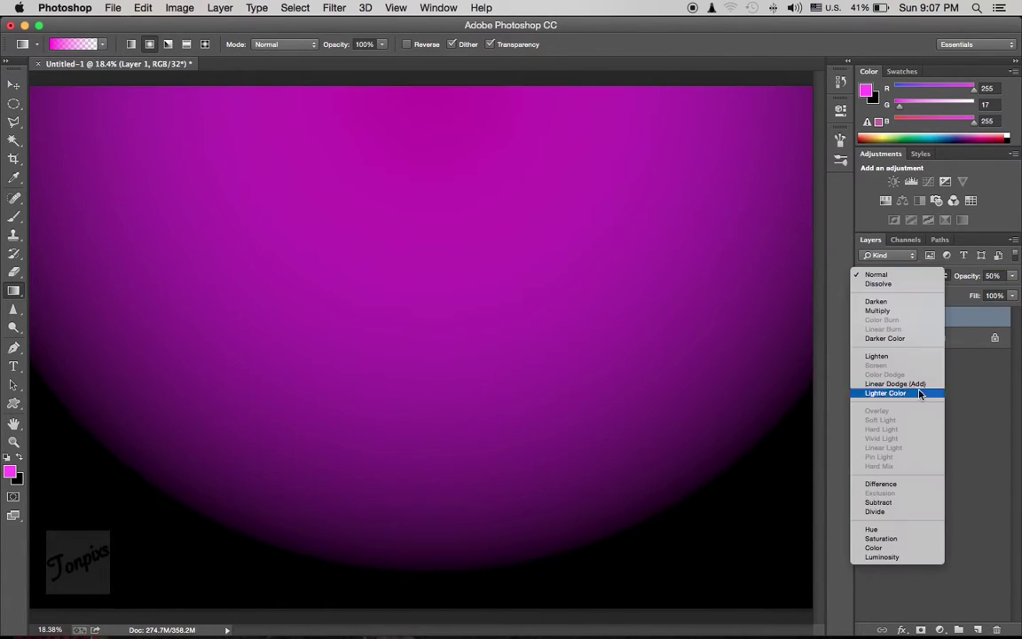
left_click(893, 554)
left_click_drag(964, 276, 954, 275)
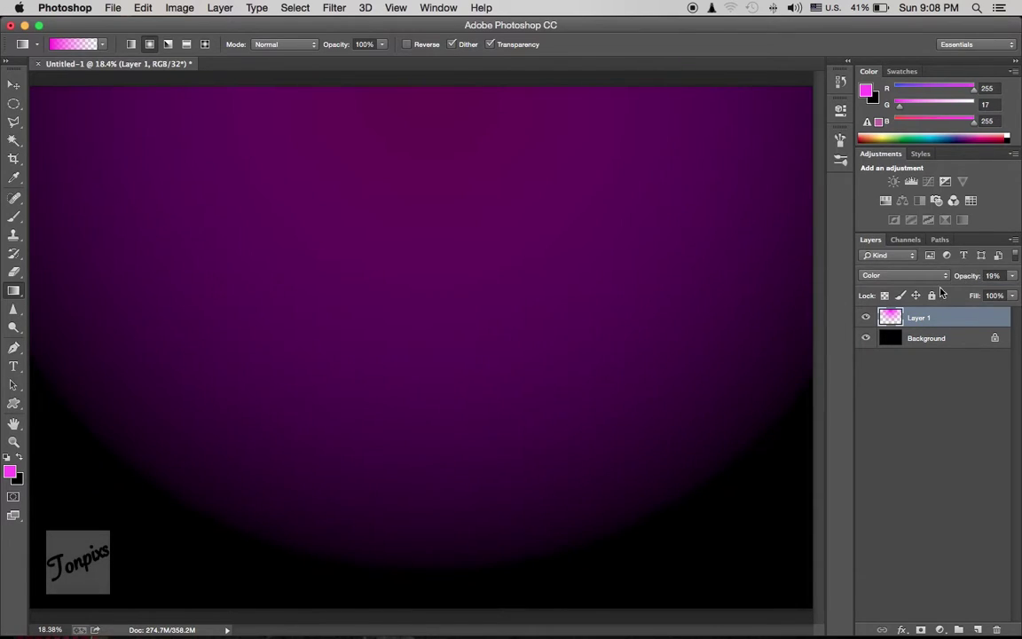
- Try Lighten blending, return to Color, and set the glow's opacity to 40%
left_click(903, 275)
left_click(887, 91)
left_click(903, 275)
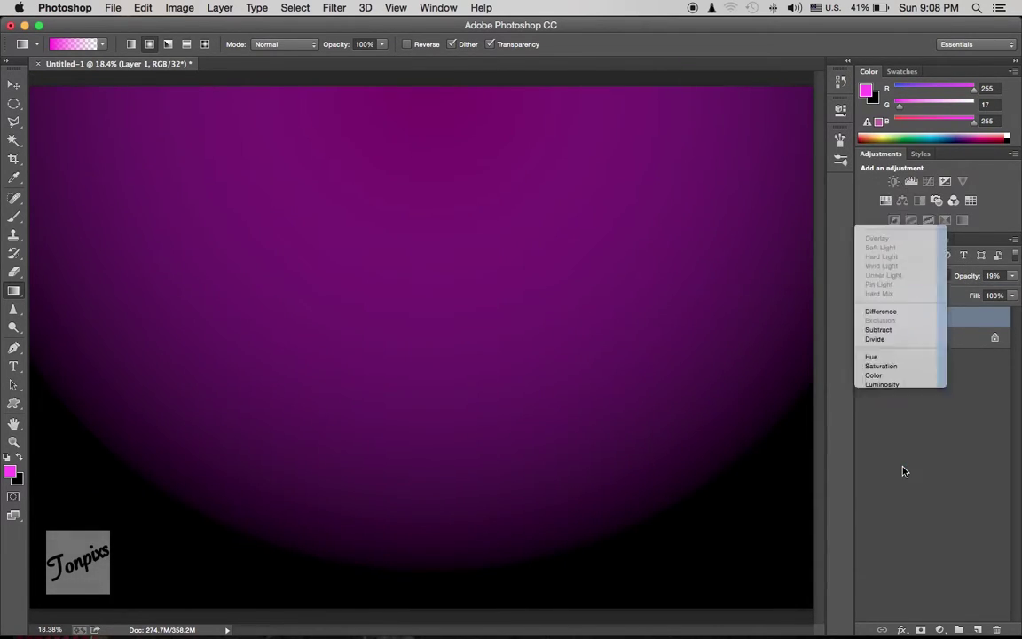
left_click(887, 373)
left_click_drag(968, 276, 957, 276)
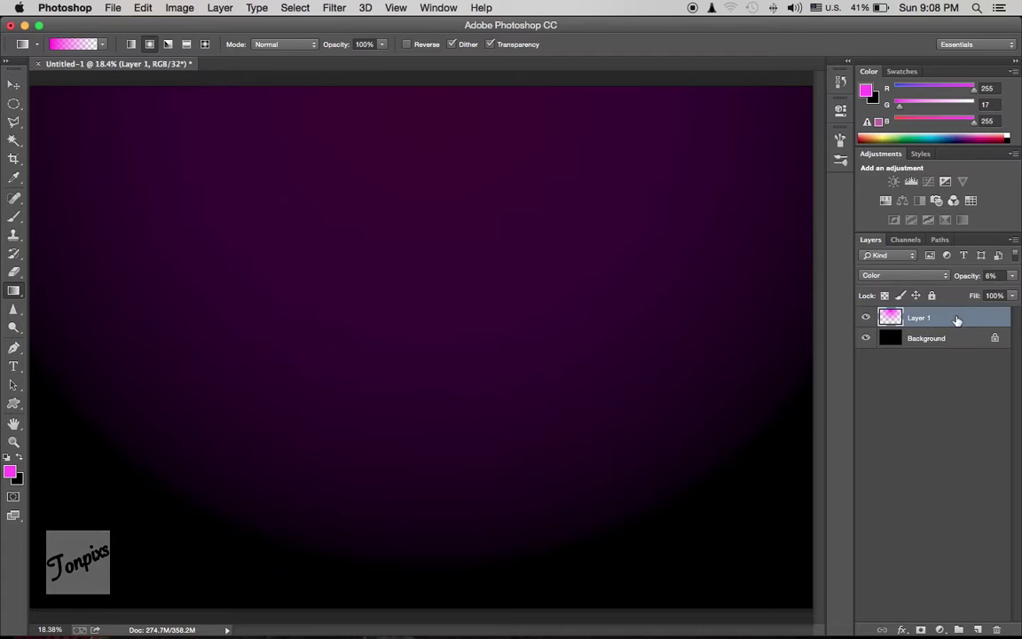
double_click(991, 275)
type("40")
key("Return")
- Erase parts of the glow to darken it, then add an empty layer
key("e")
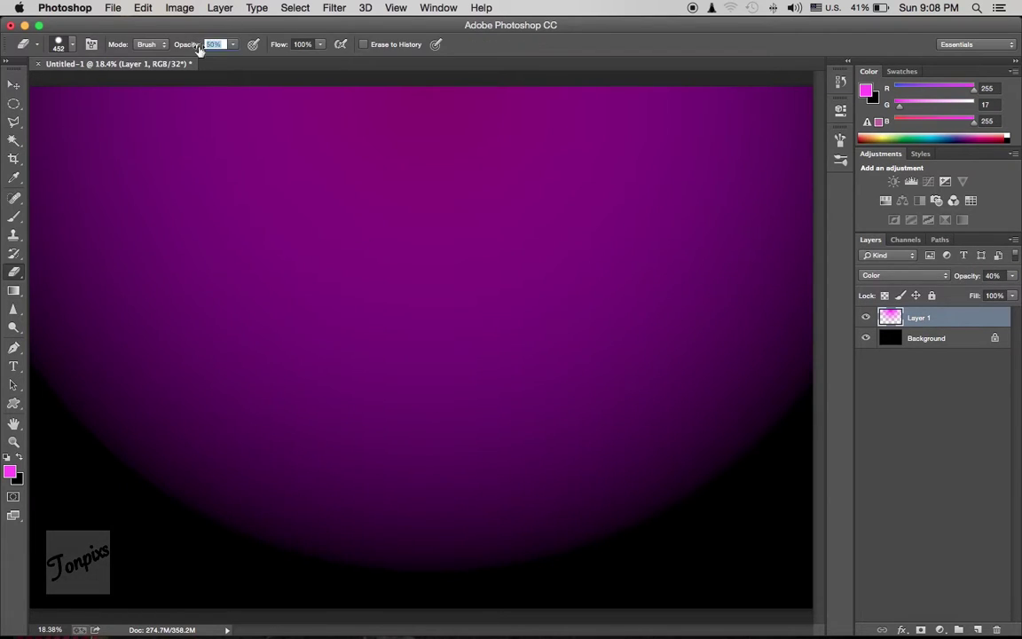
mouse_move(275, 164)
left_mouse_down()
mouse_move(515, 109)
mouse_move(18, 155)
mouse_move(358, 283)
mouse_move(314, 545)
mouse_move(683, 463)
mouse_move(267, 246)
mouse_move(773, 160)
mouse_move(522, 306)
left_mouse_up()
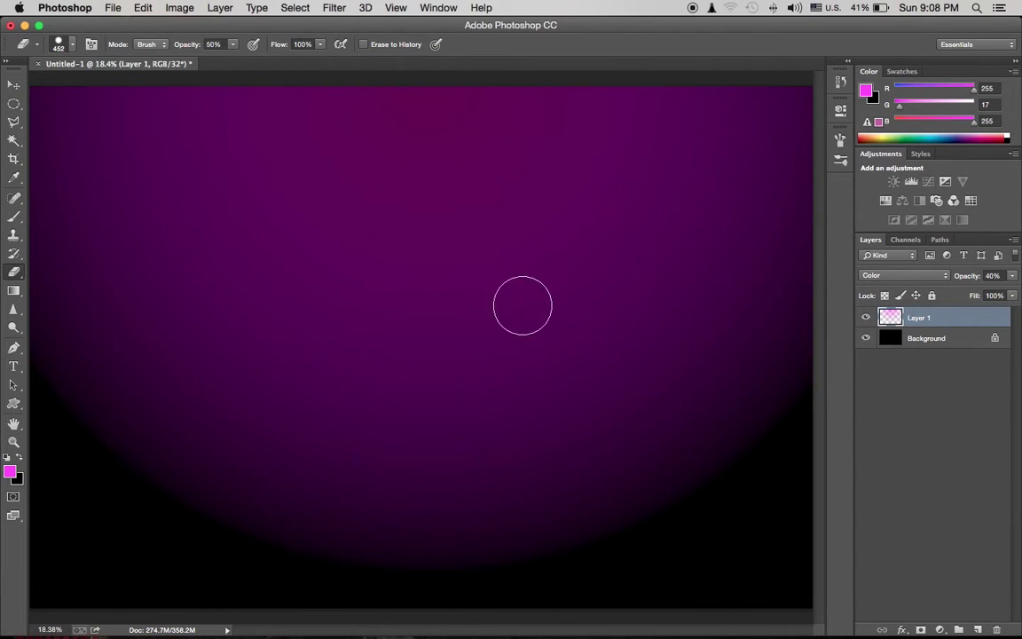
scroll(528, 328, "up", 3)
scroll(536, 342, "down", 3)
left_click(979, 628)
- Draw a pink custom-shape heart in the upper left with a 3.03 pt outline
left_click_drag(13, 402, 79, 479)
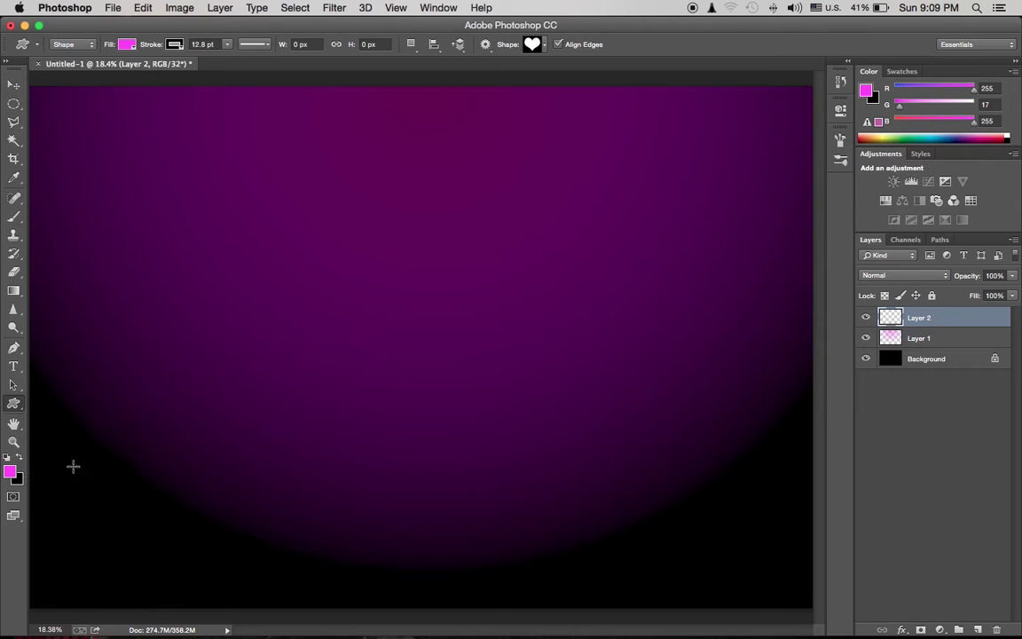
right_click(347, 304)
scroll(475, 371, "down", 3)
left_click_drag(246, 226, 297, 268)
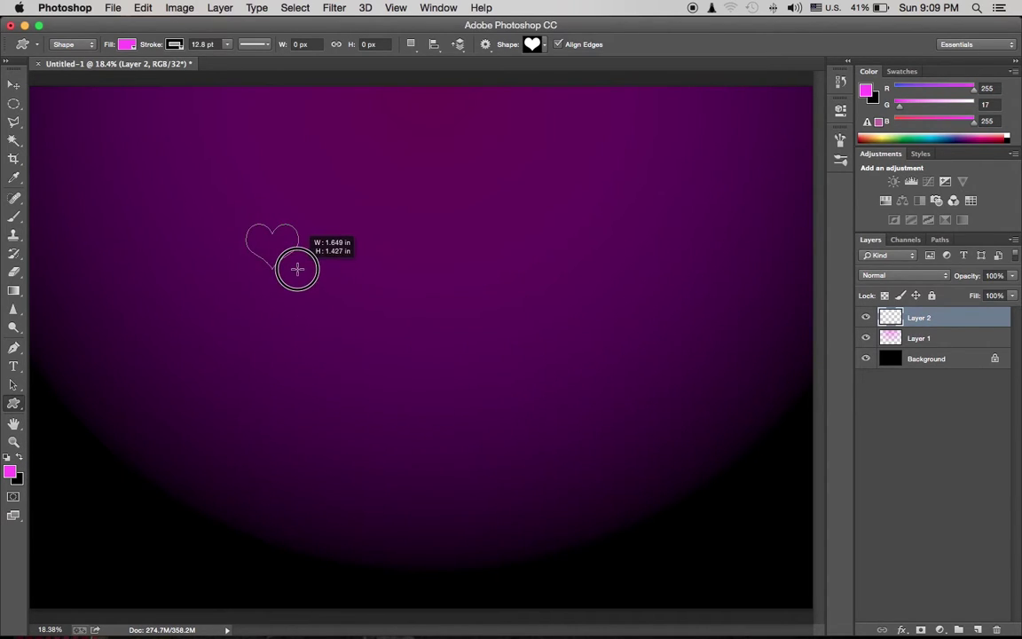
left_click_drag(227, 43, 219, 59)
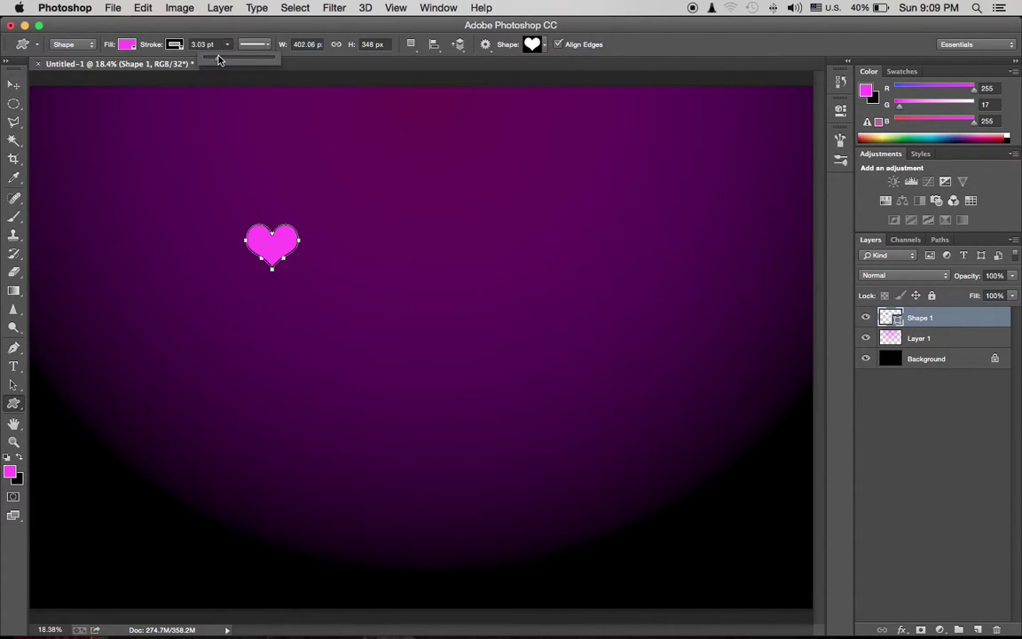
- Lower the heart layer's opacity to 20 and convert it to a smart object
key("a")
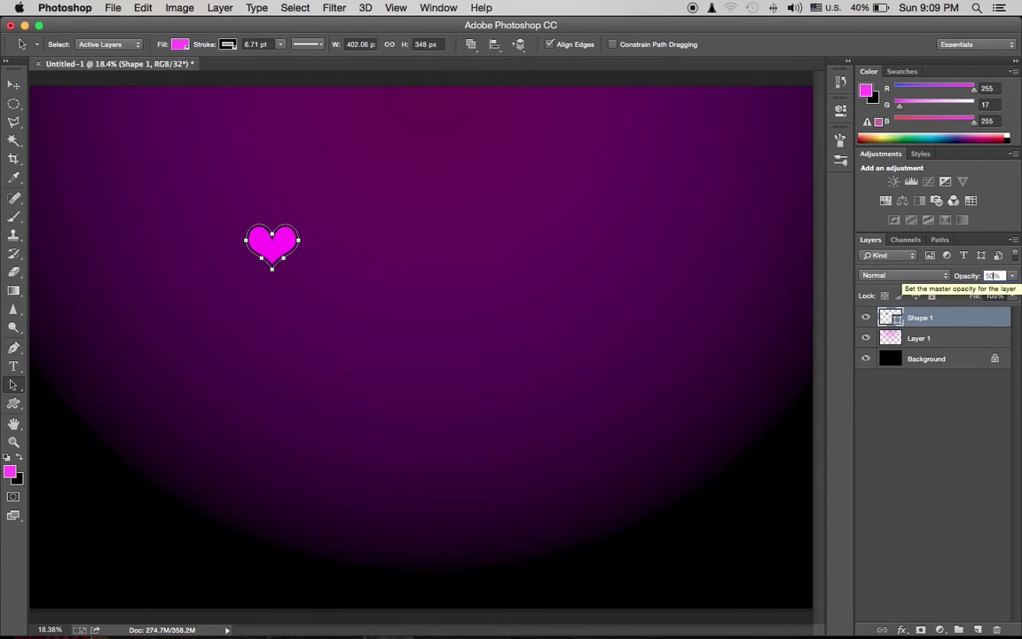
left_click_drag(965, 276, 931, 276)
type("20")
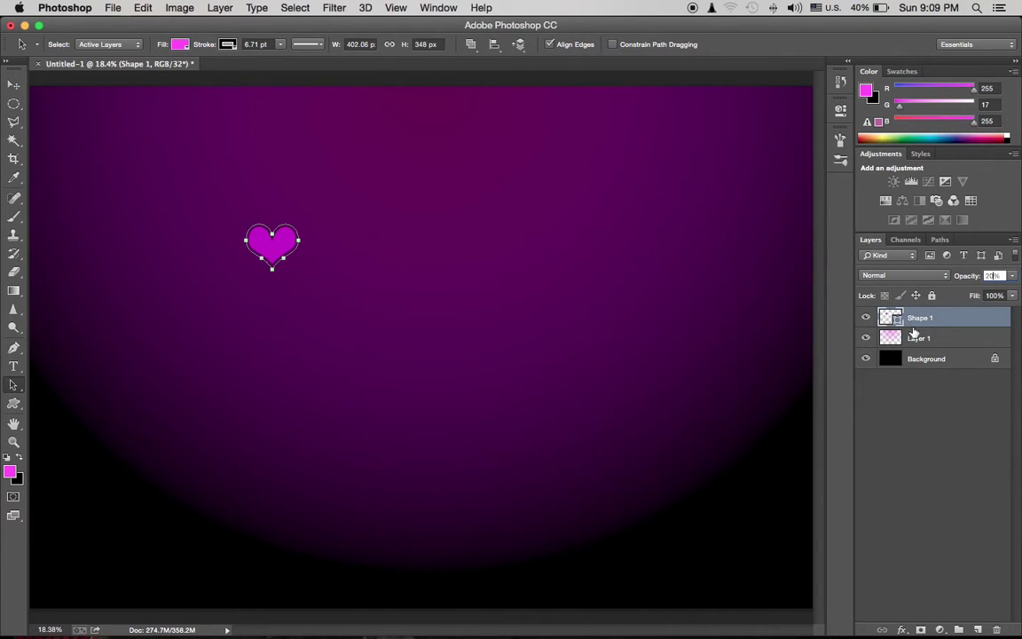
right_click(911, 316)
left_click(749, 201)
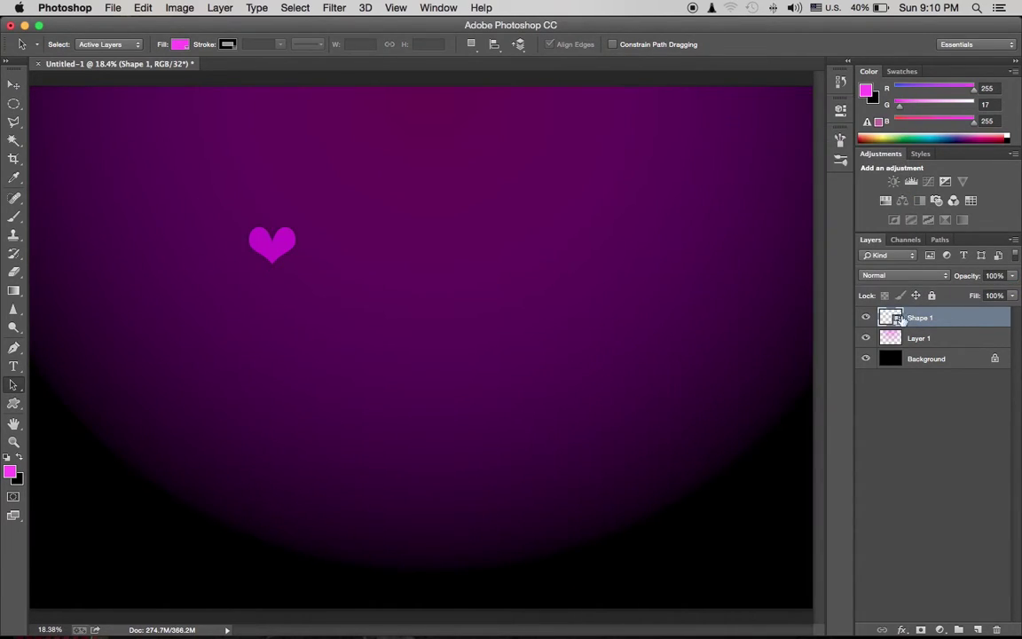
- Define the smart object's heart as the 'Bokhe heart' brush preset and return to Untitled-1
right_click(859, 279)
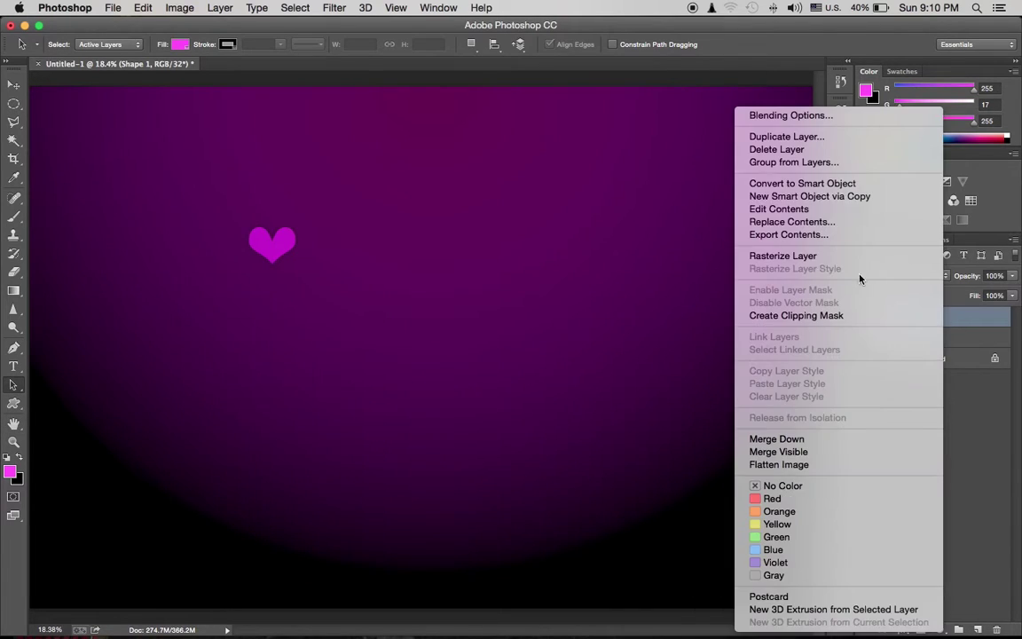
left_click(779, 208)
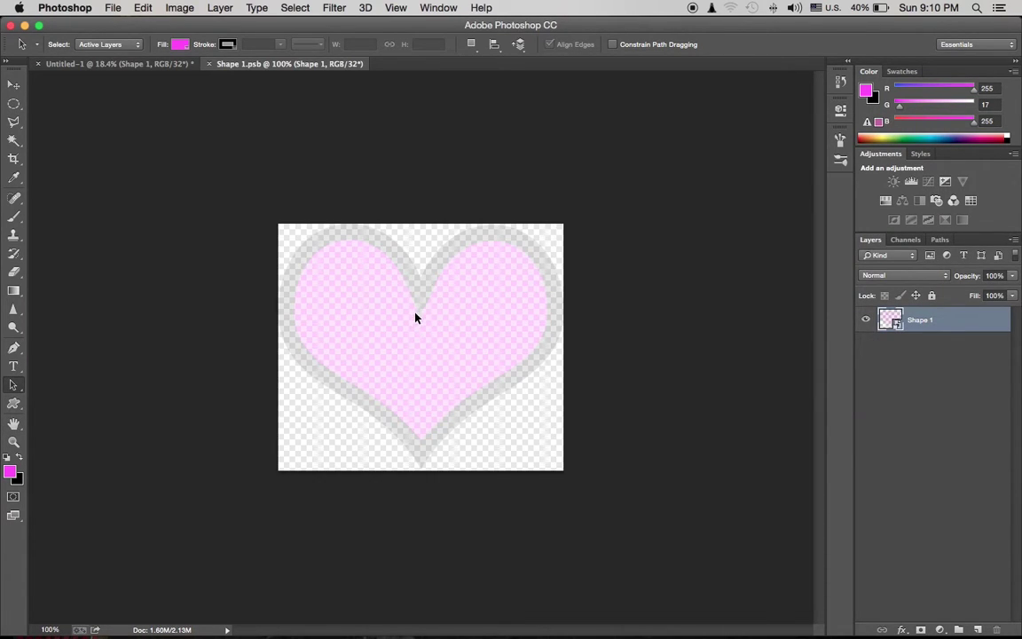
left_click(112, 7)
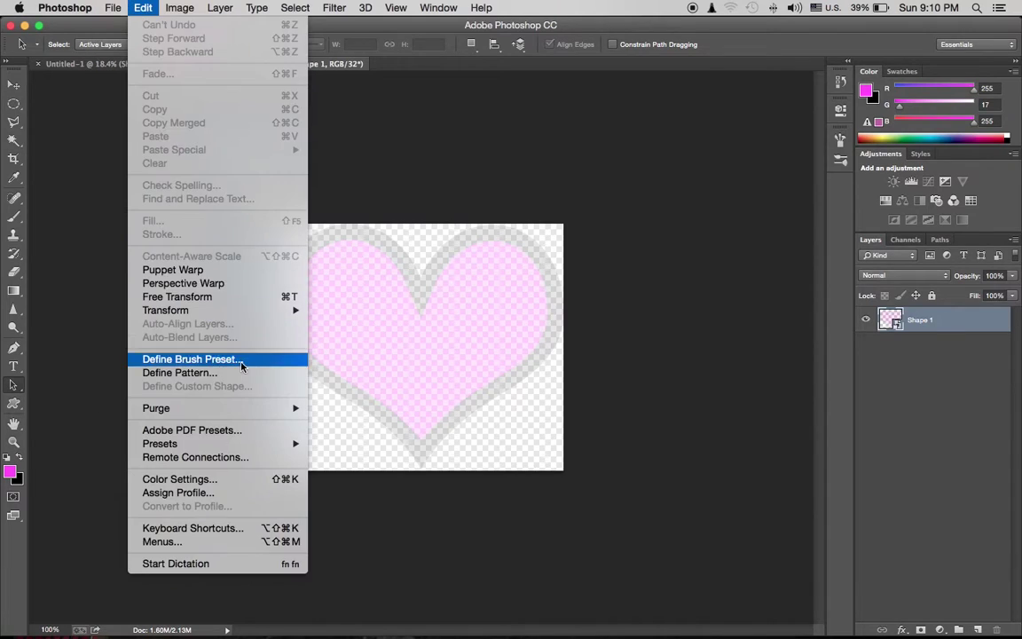
left_click(241, 359)
type("Bokhe heart.")
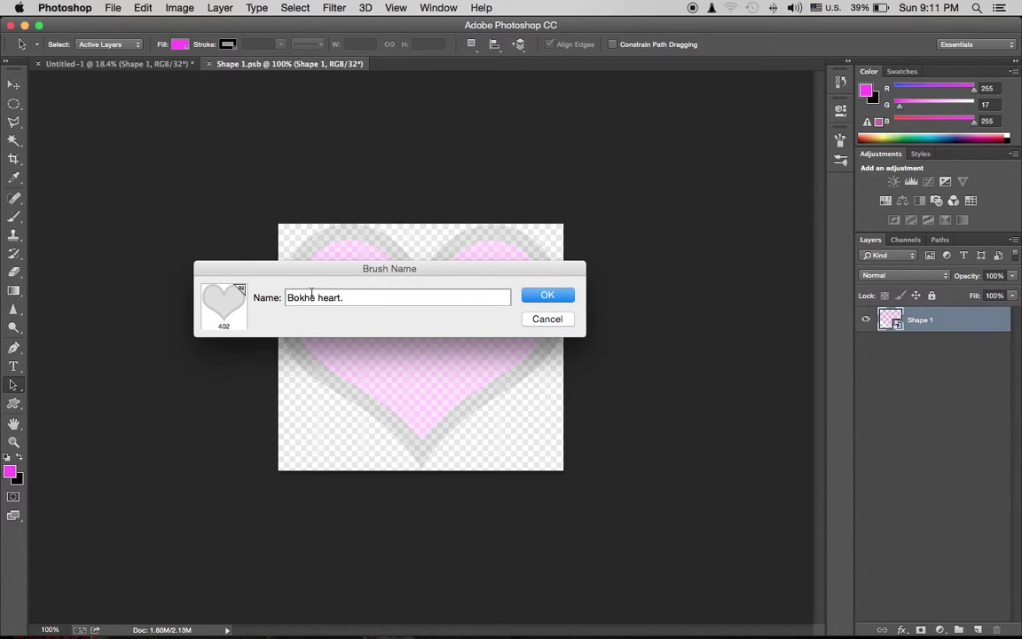
key("Return")
key("ctrl+Tab")
- Delete the heart shape layer and create a new empty layer
key("v")
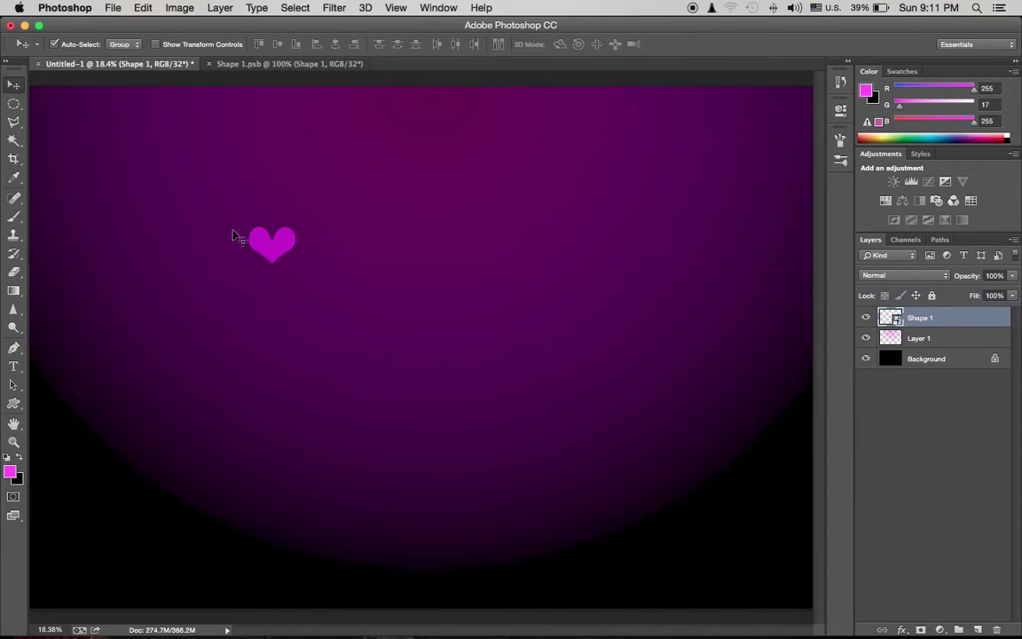
right_click(888, 318)
key("Escape")
key("Delete")
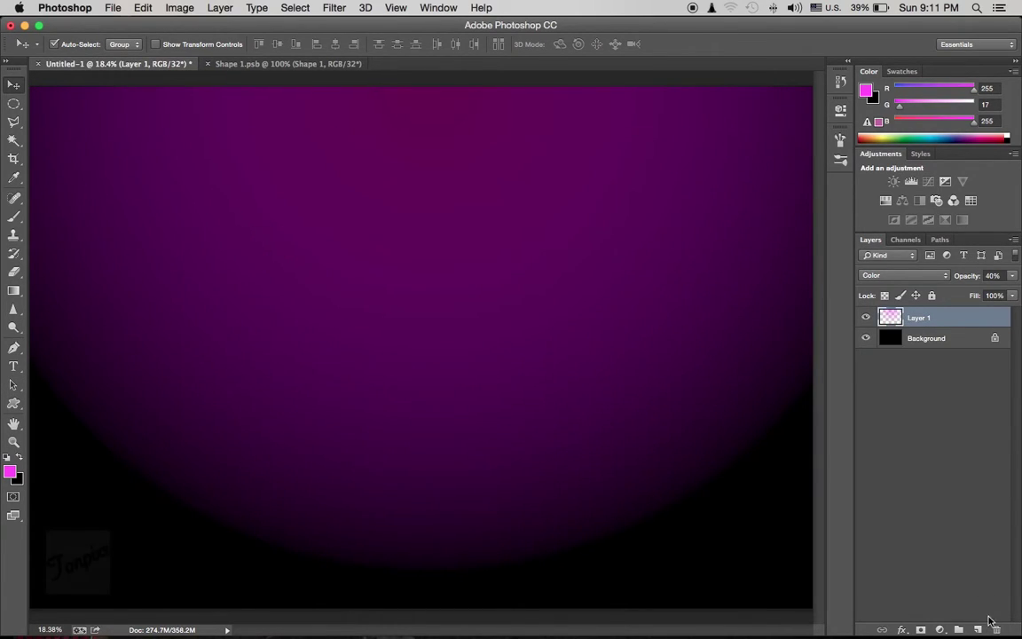
key("ctrl+shift+alt+n")
- Paint pink test strokes with the heart brush tip at 84 px
right_click(15, 220)
left_click(68, 214)
left_click(59, 44)
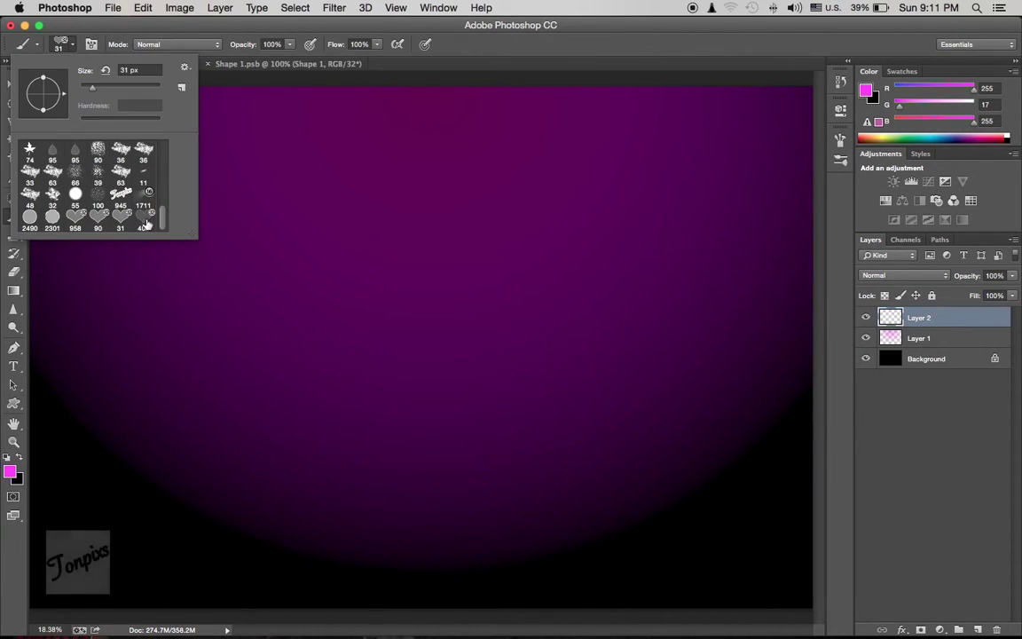
key("Escape")
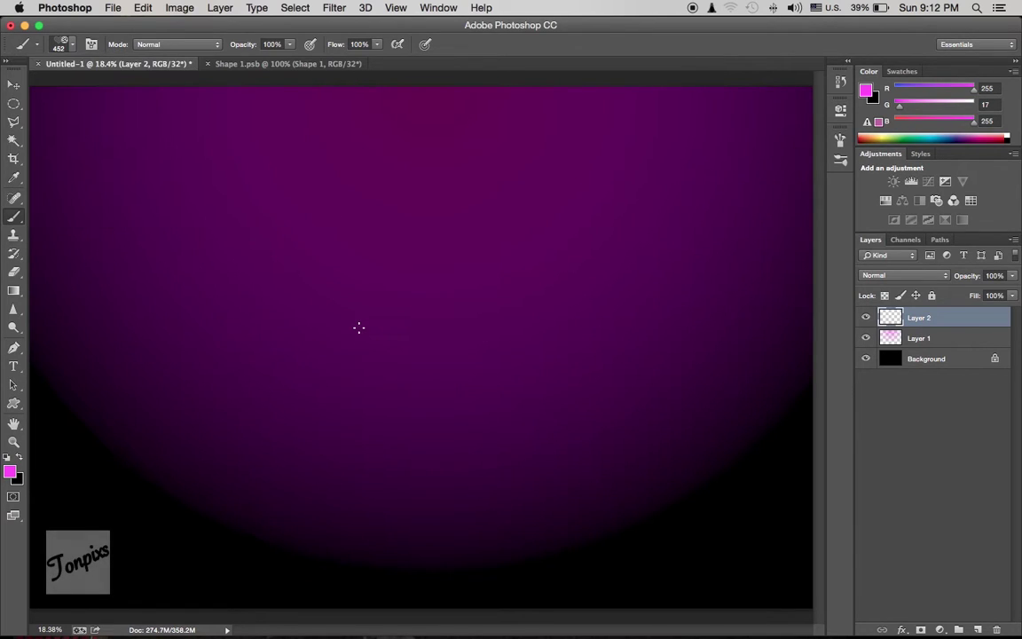
left_click(60, 45)
type("84")
key("Return")
left_click(352, 272)
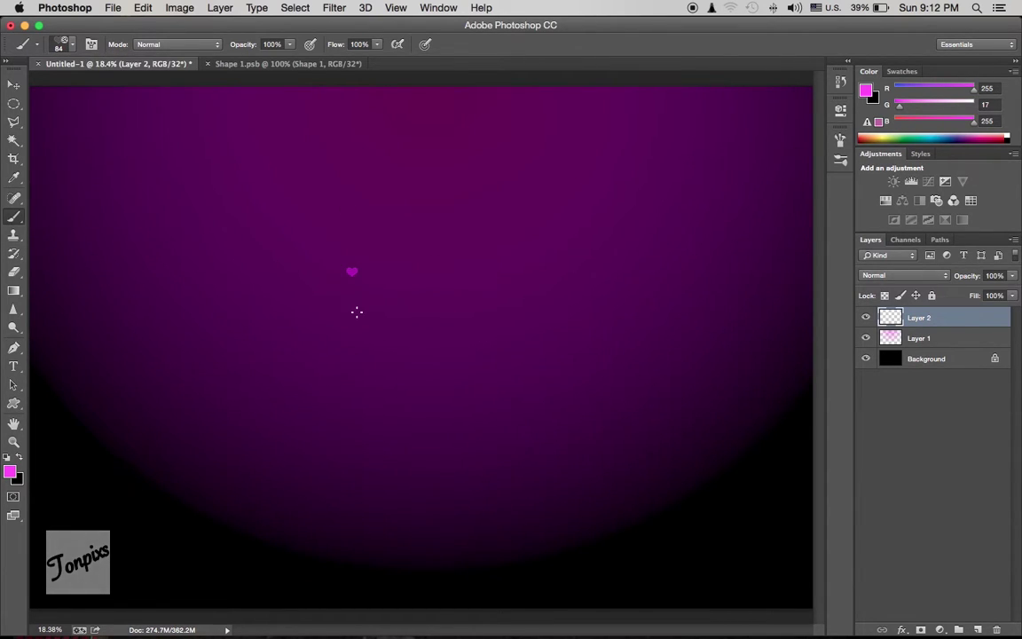
left_click_drag(219, 224, 507, 255)
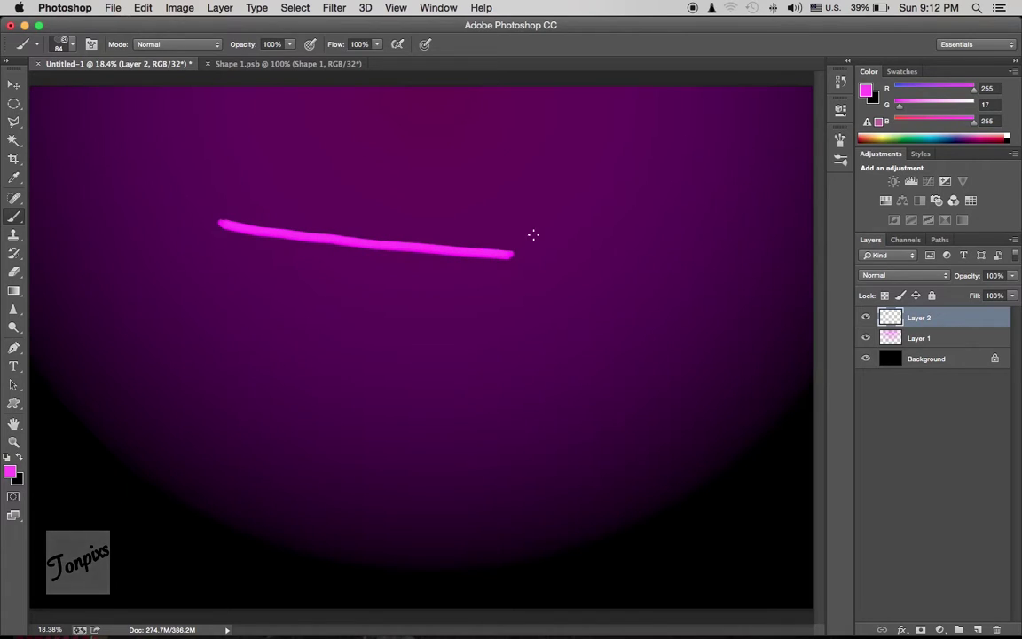
left_click_drag(390, 147, 417, 155)
- Undo the oval stroke, select the heart tip in Brush settings, and stamp test hearts
key("cmd+z")
left_click(840, 139)
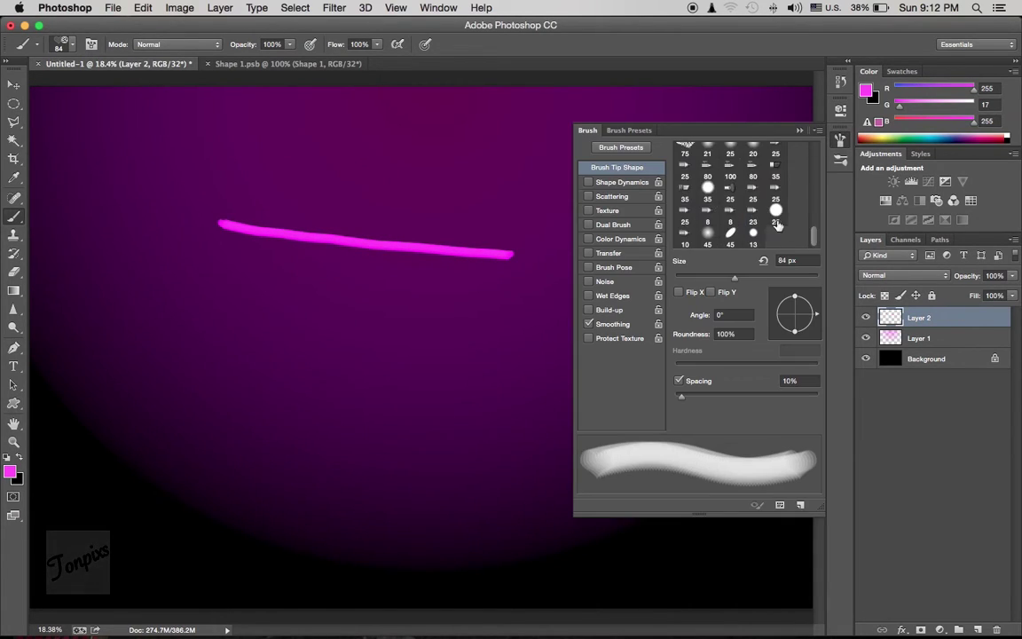
scroll(776, 226, "up", 5)
left_click(776, 233)
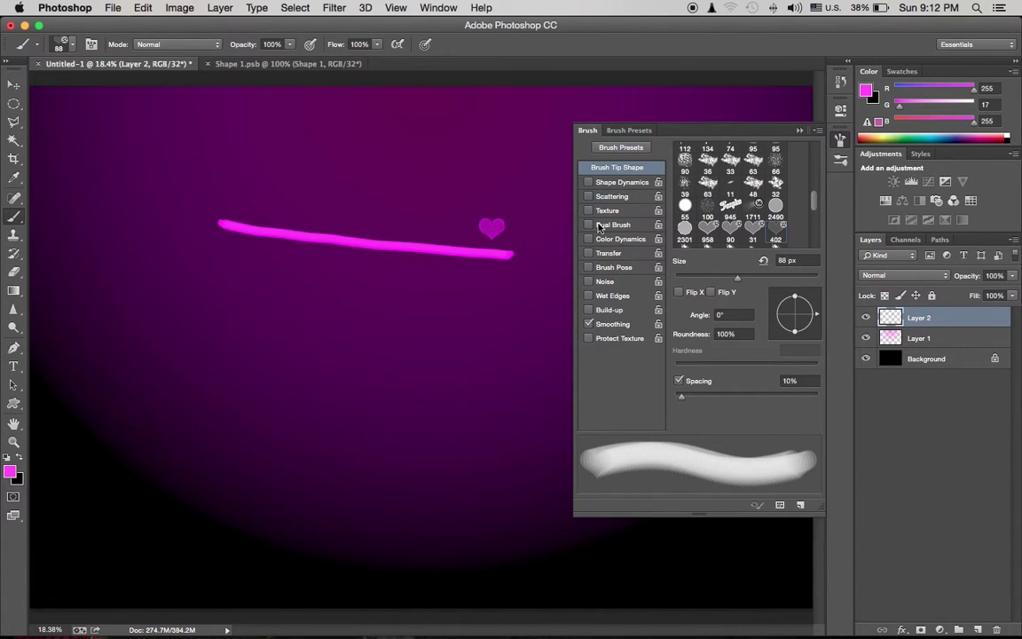
left_click(352, 180)
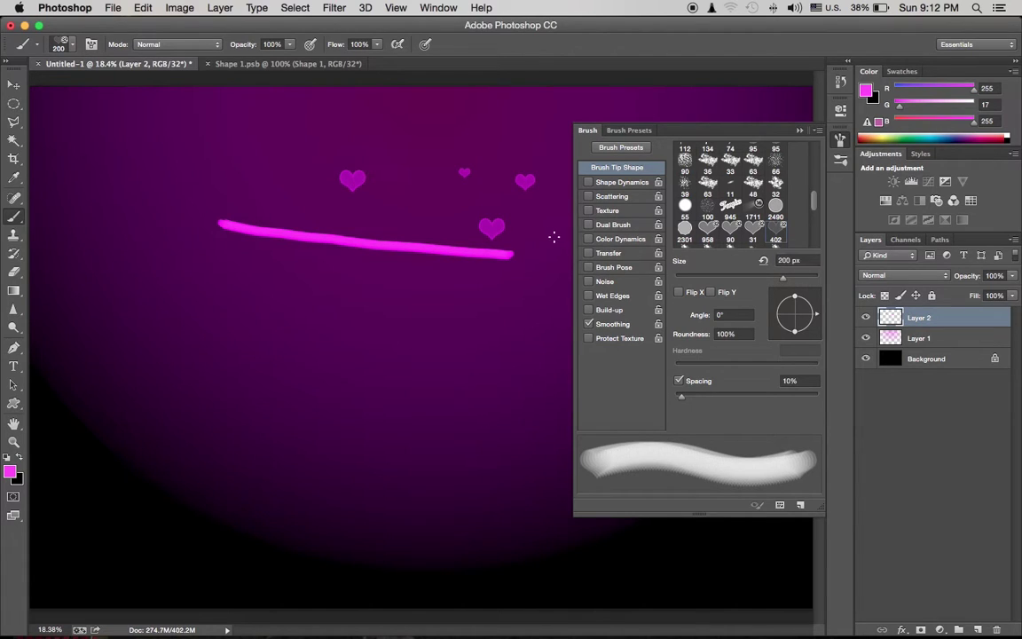
left_click_drag(284, 300, 439, 306)
- Widen the heart brush spacing and paint rows of spaced hearts
left_click(621, 181)
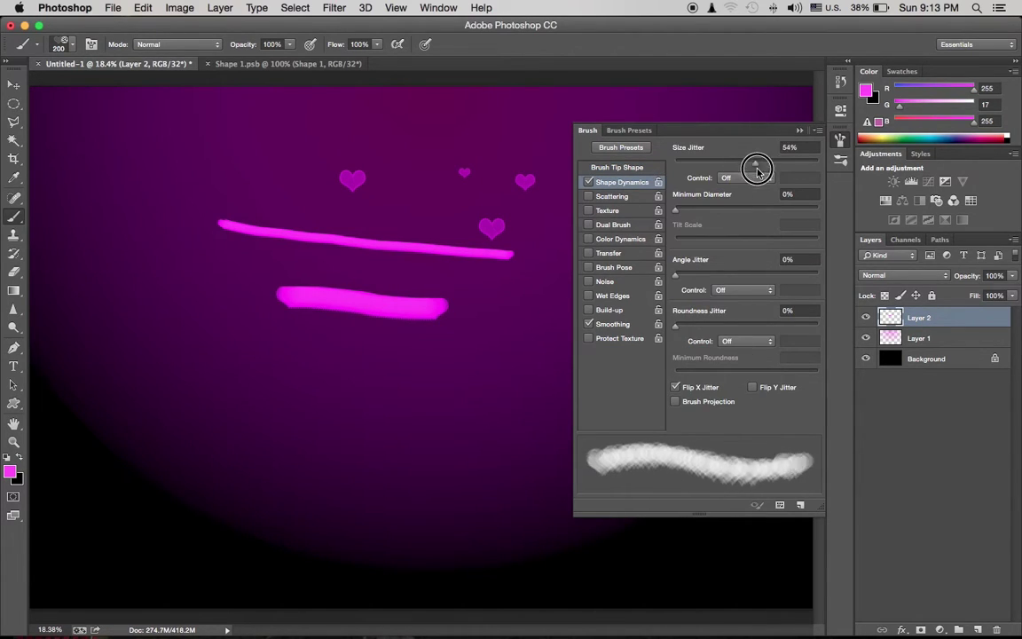
left_click(593, 168)
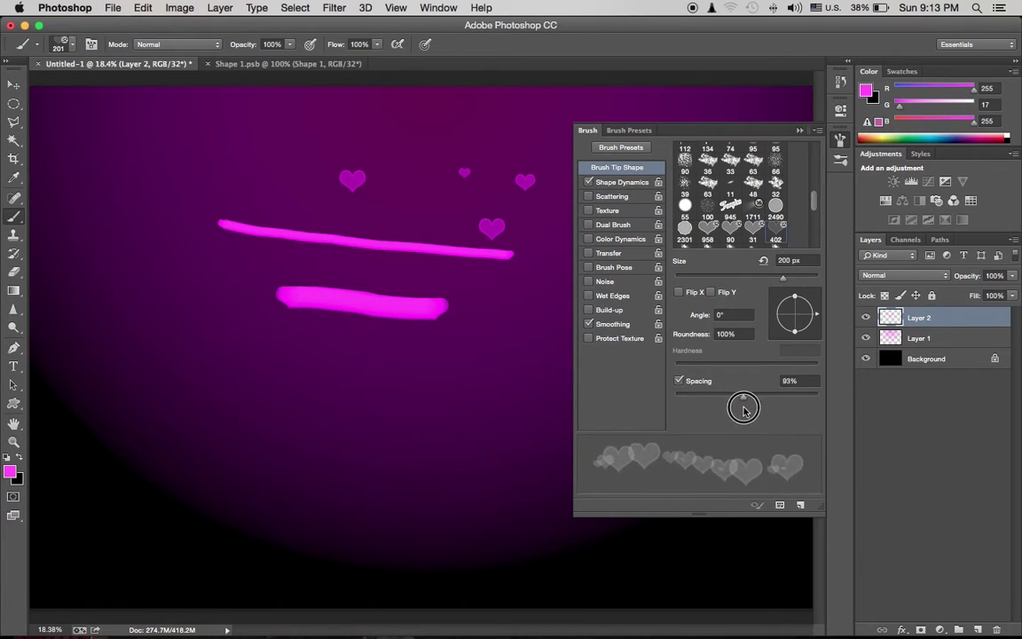
left_click_drag(694, 397, 788, 397)
left_click_drag(182, 373, 494, 386)
left_click_drag(189, 286, 159, 101)
- Set Shape Dynamics size jitter to 44% and paint arcs of varied hearts
left_click(622, 183)
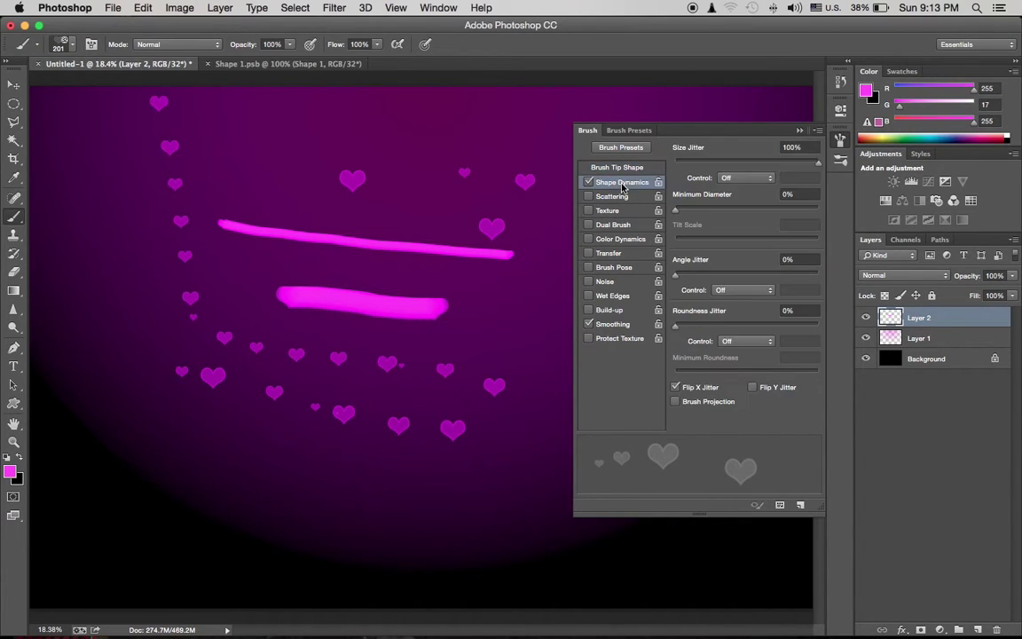
left_click(738, 164)
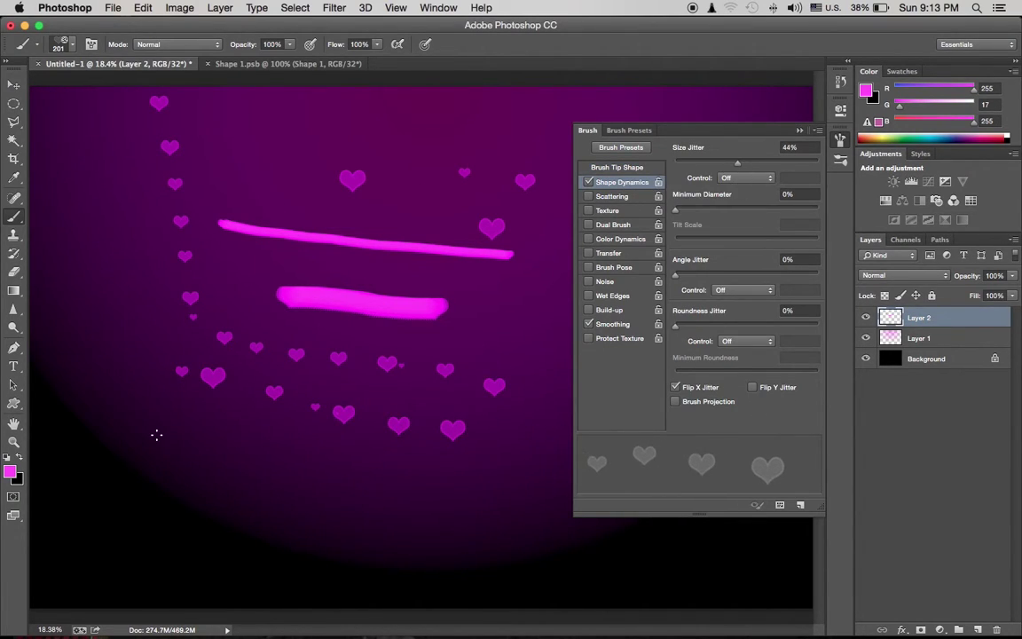
left_click_drag(158, 432, 485, 326)
left_click_drag(379, 219, 594, 528)
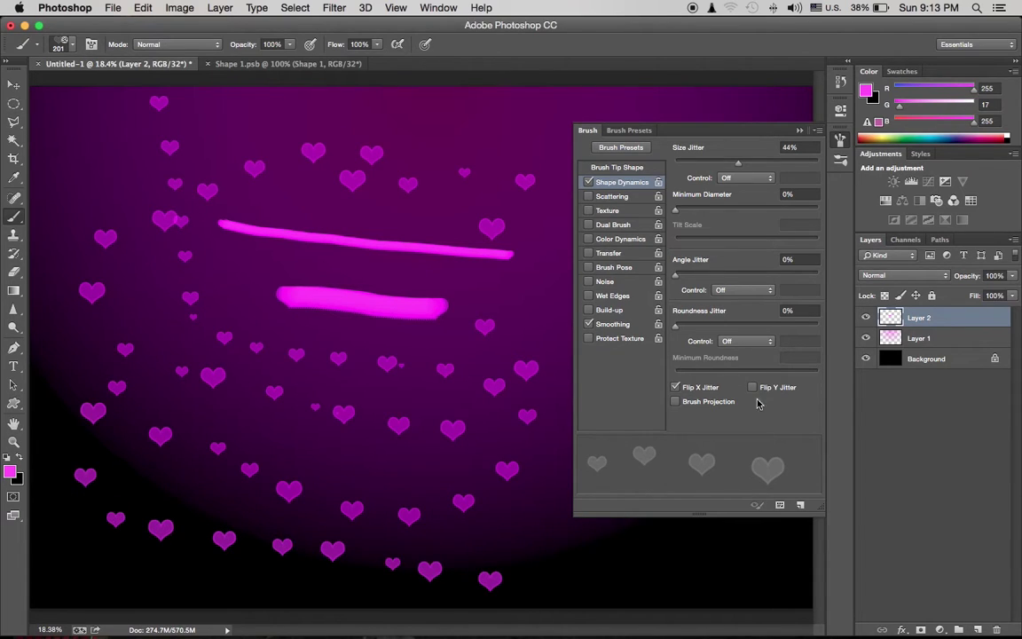
- Enable 287% scattering, paint scattered hearts, and save the brush as 'Bokhe heart OK 1'
left_click(613, 198)
left_click_drag(710, 165, 716, 164)
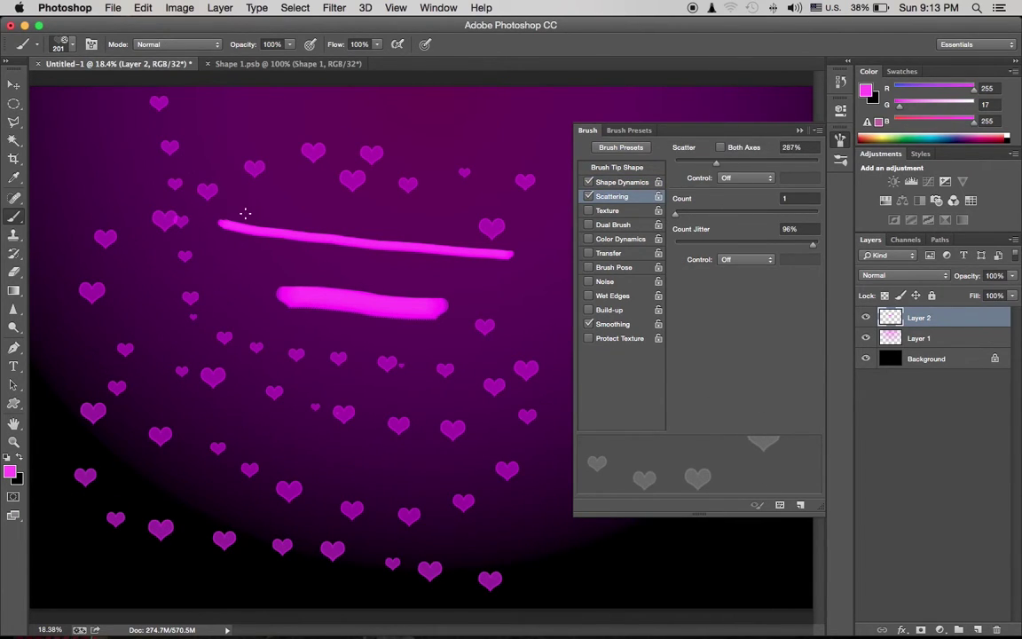
left_click_drag(244, 212, 589, 558)
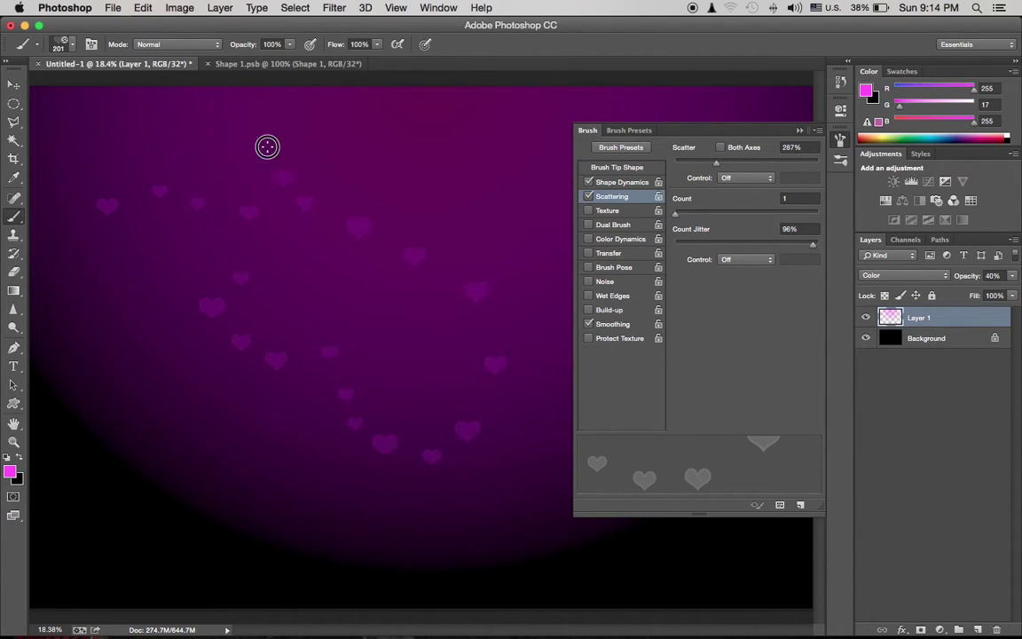
left_click(801, 504)
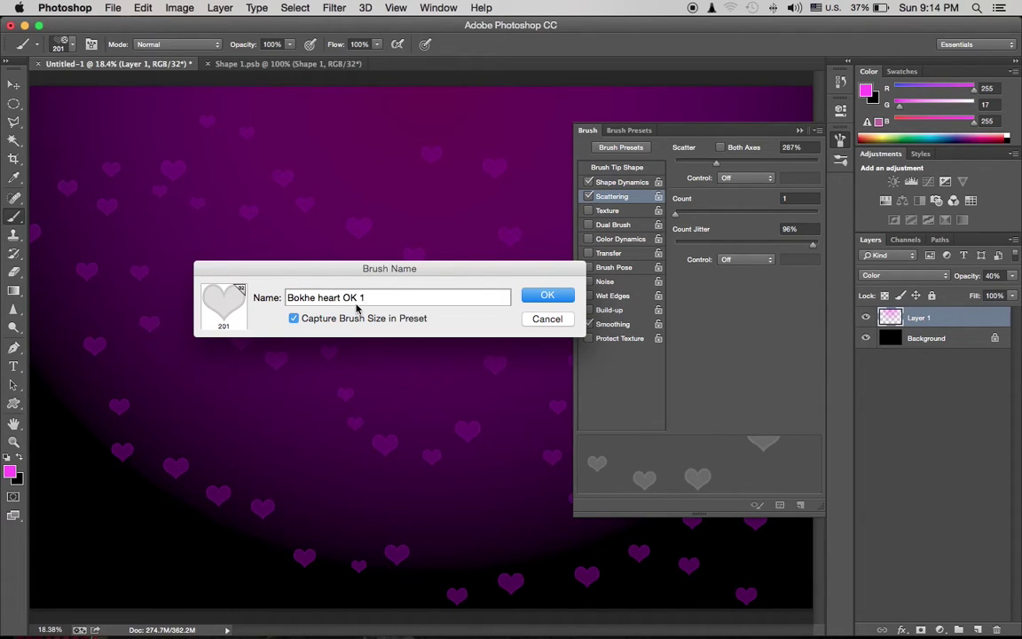
key("Return")
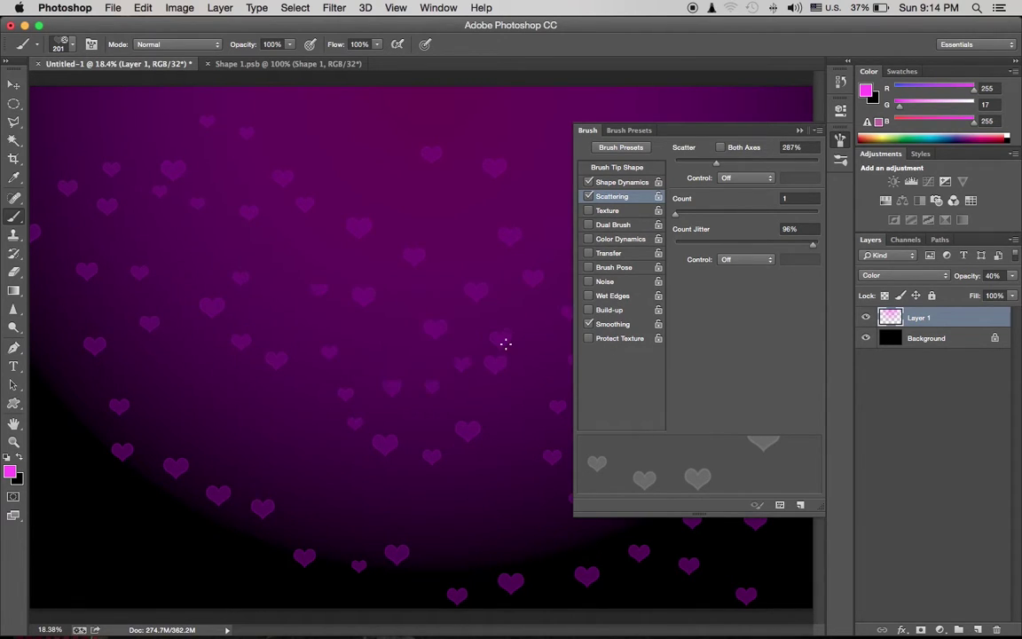
key("F5")
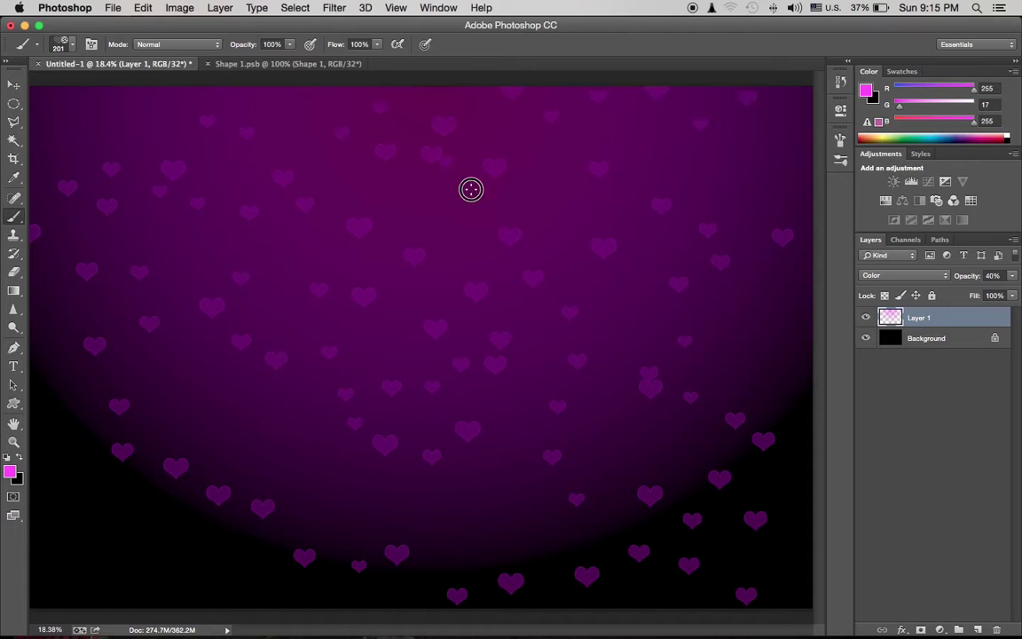
- Scatter more faint hearts across the canvas, test an erase, and undo it
left_click_drag(470, 189, 444, 231)
mouse_move(599, 440)
left_mouse_down()
mouse_move(292, 466)
mouse_move(235, 577)
mouse_move(376, 529)
mouse_move(771, 467)
mouse_move(791, 400)
mouse_move(689, 200)
left_mouse_up()
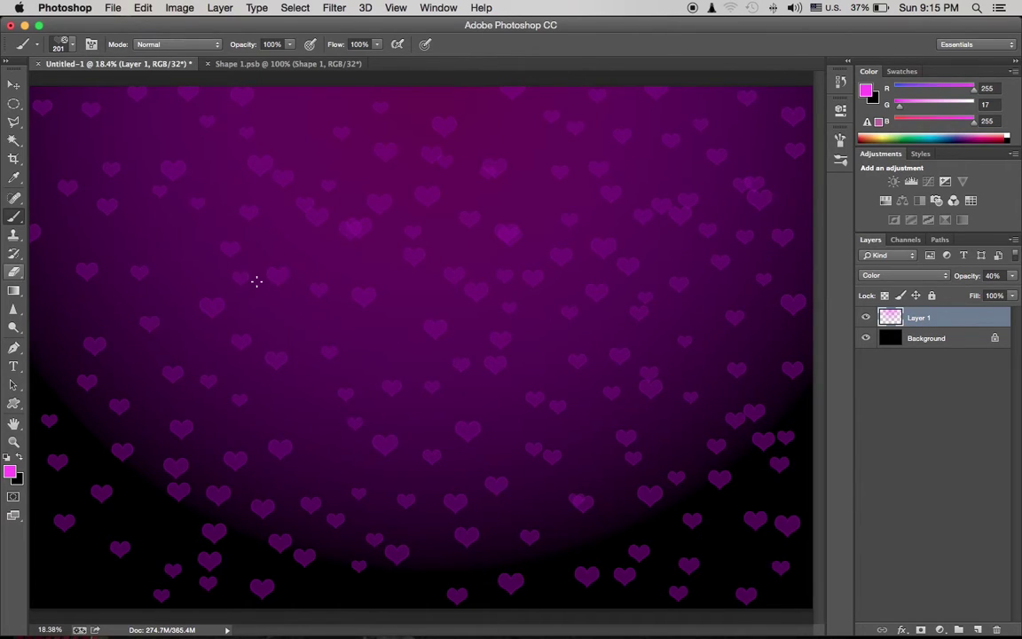
left_click(14, 272)
left_click(356, 237)
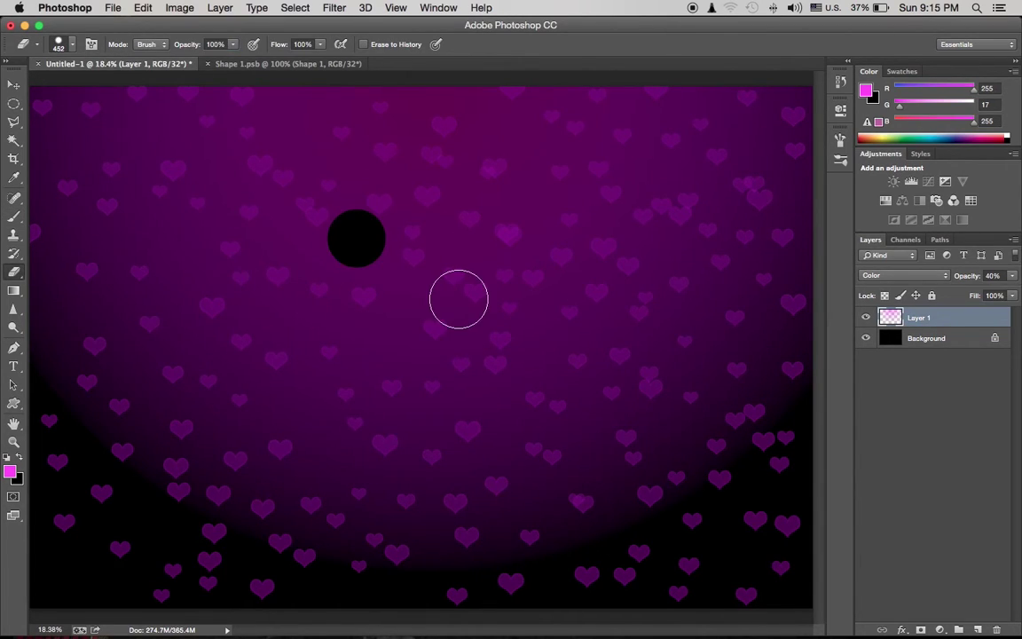
key("ctrl+z")
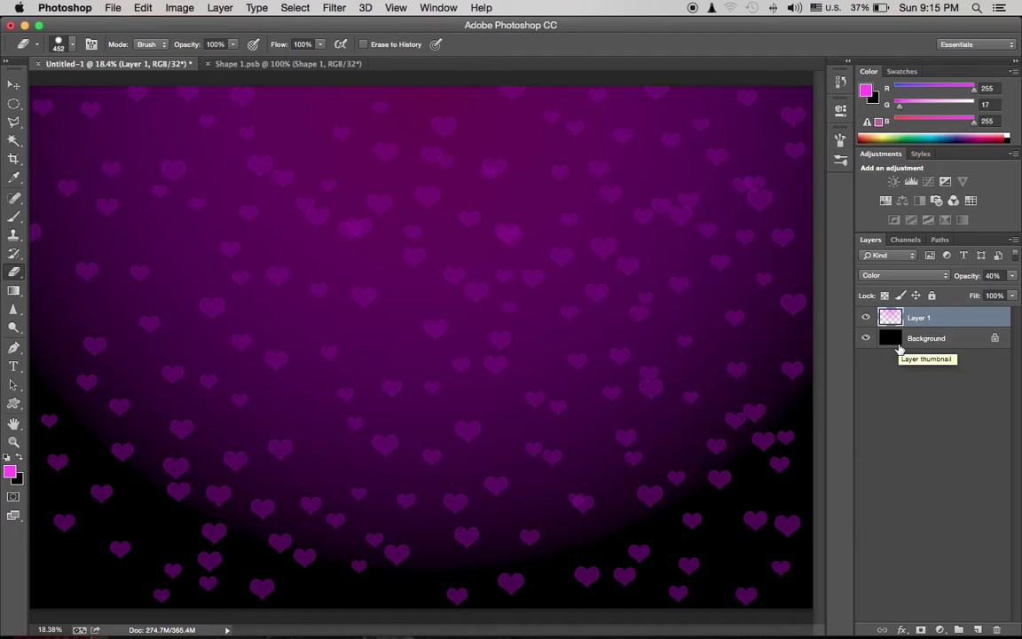
- Apply a 17.6 px Gaussian Blur to the hearts and add a new empty layer
left_click(334, 7)
left_click(546, 283)
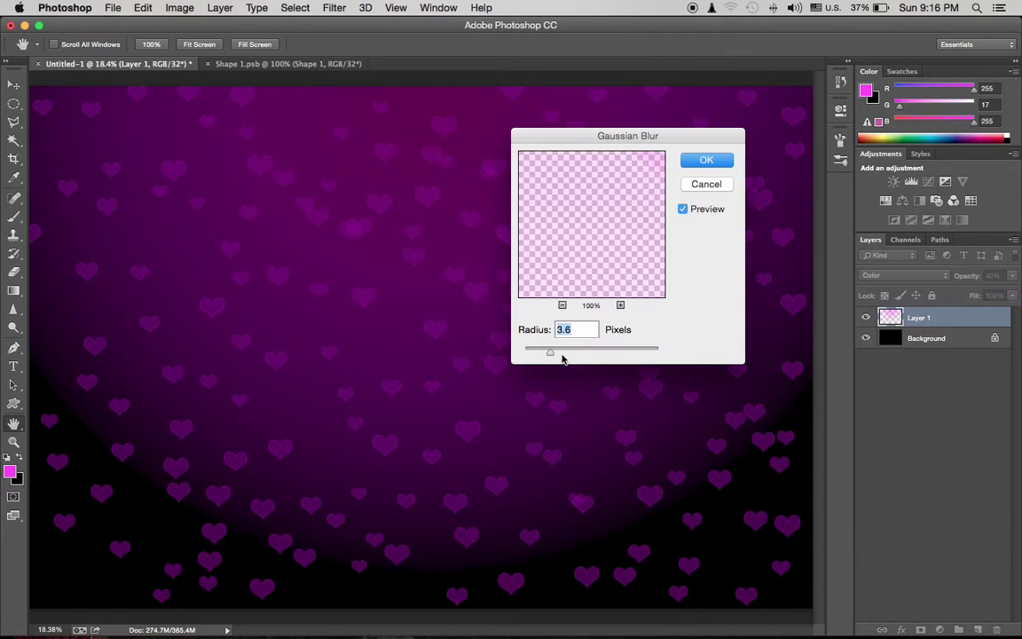
left_click_drag(579, 354, 584, 354)
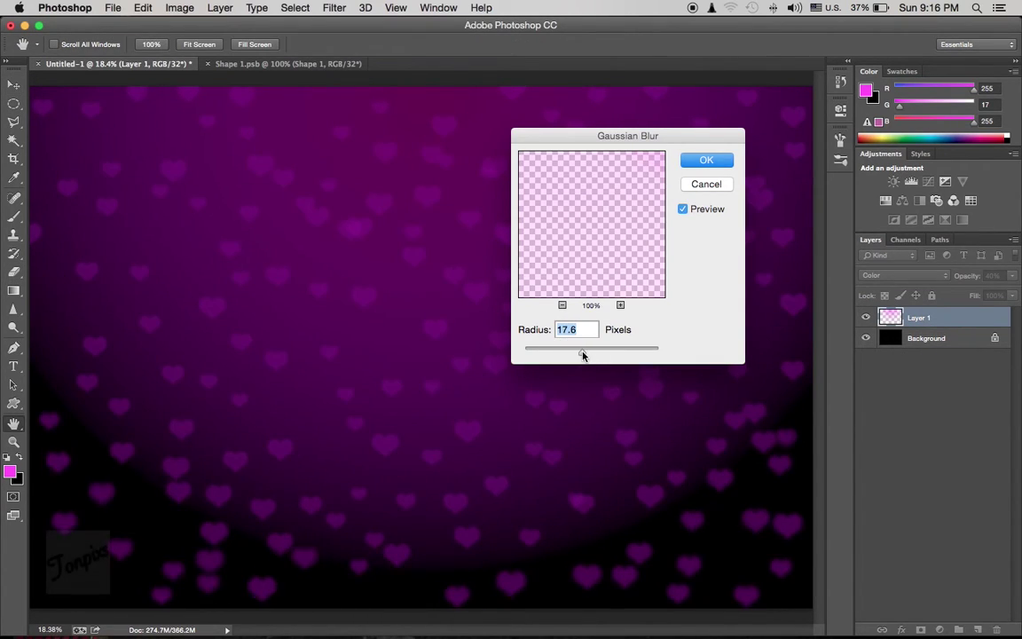
key("Return")
key("v")
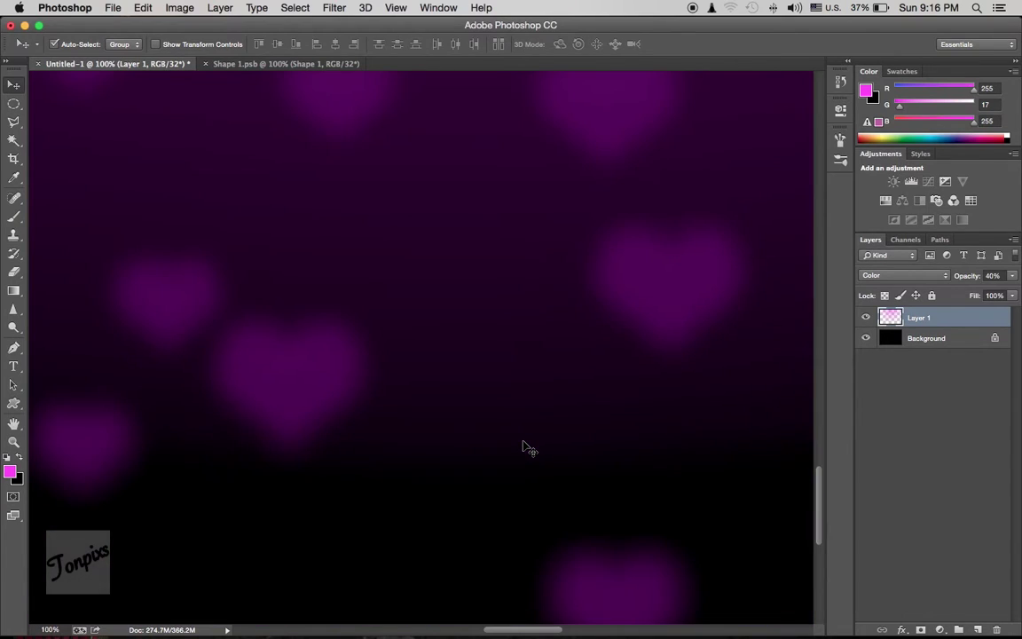
key("ctrl+shift+alt+n")
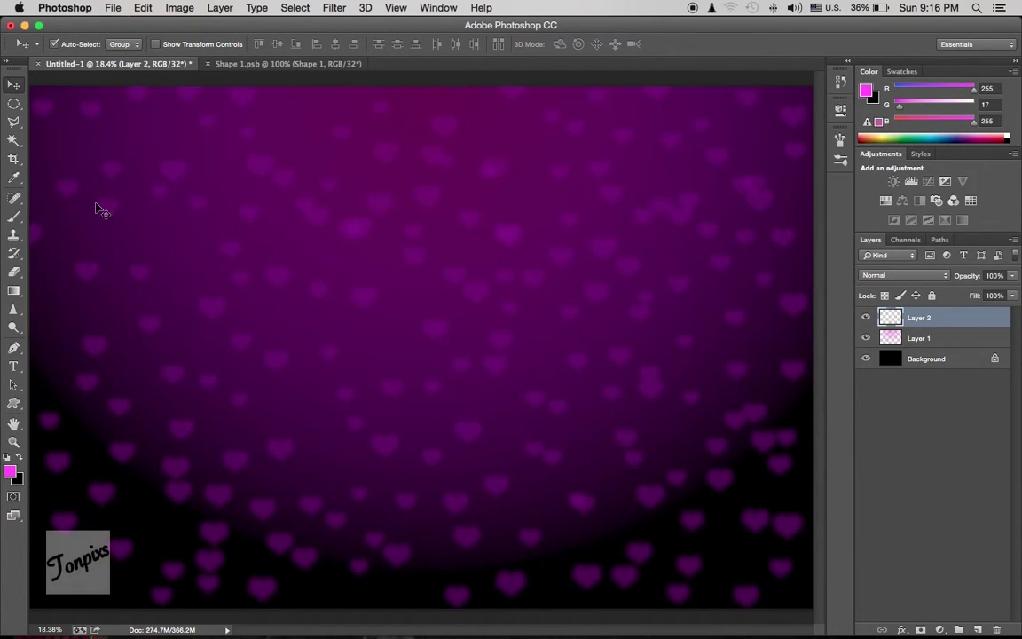
- Scatter pink hearts on Layer 2, set it to 60% opacity, and softly erase some
key("b")
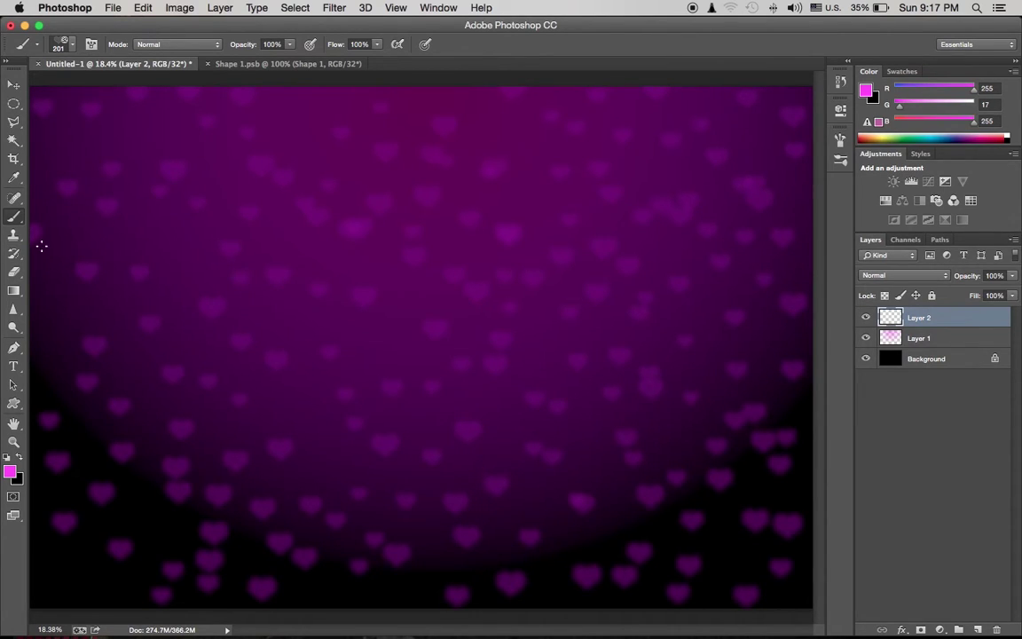
mouse_move(88, 203)
left_mouse_down()
mouse_move(383, 285)
mouse_move(650, 575)
mouse_move(814, 535)
mouse_move(750, 384)
mouse_move(162, 540)
mouse_move(76, 162)
mouse_move(518, 119)
mouse_move(758, 244)
mouse_move(483, 185)
mouse_move(481, 362)
mouse_move(315, 435)
mouse_move(294, 265)
mouse_move(537, 308)
left_mouse_up()
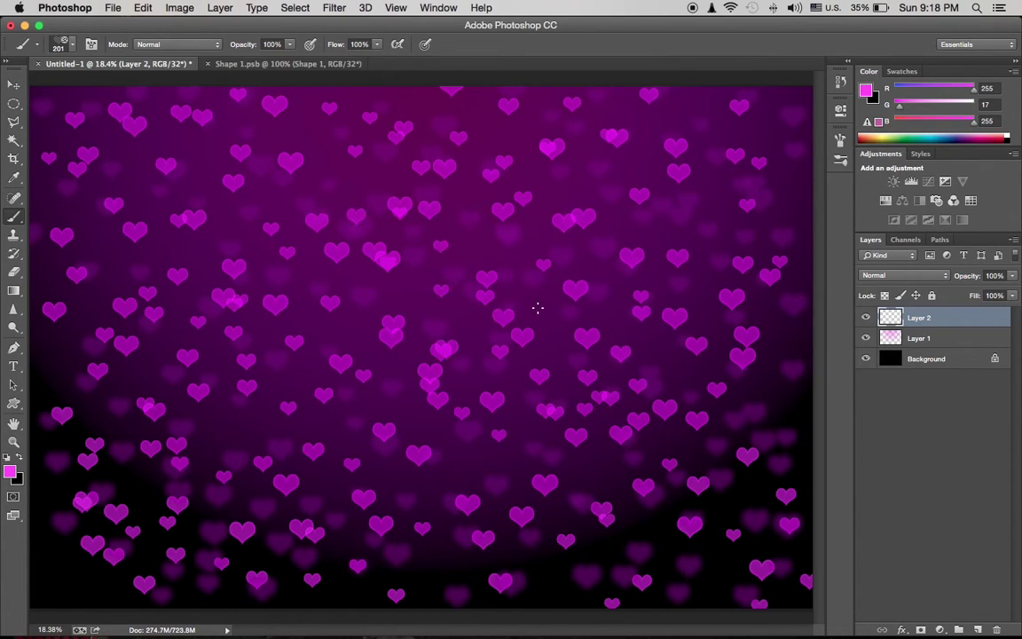
left_click(994, 275)
type("60")
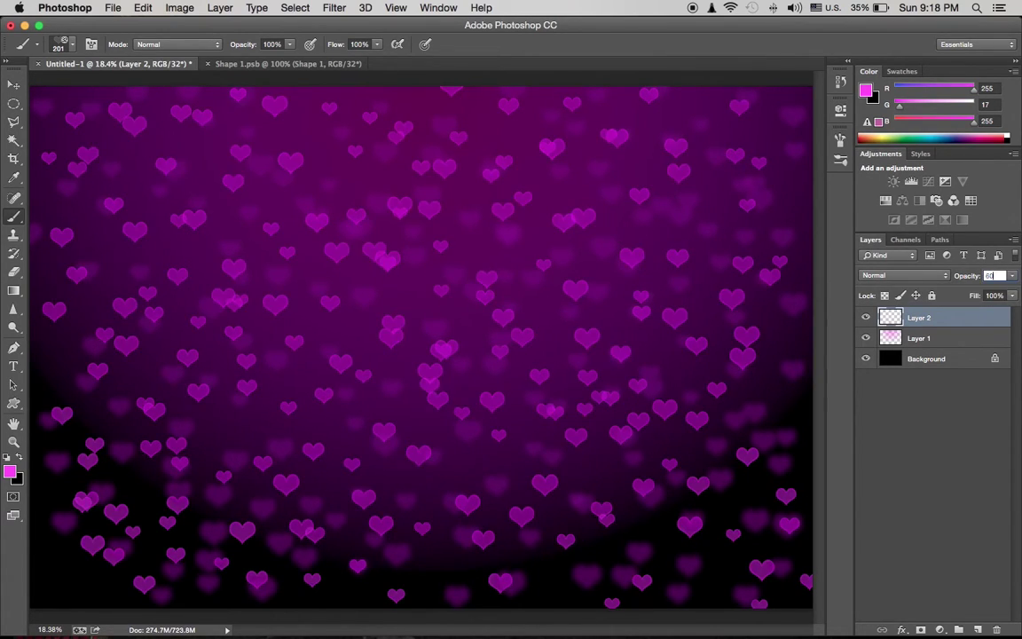
left_click(15, 273)
left_click(215, 43)
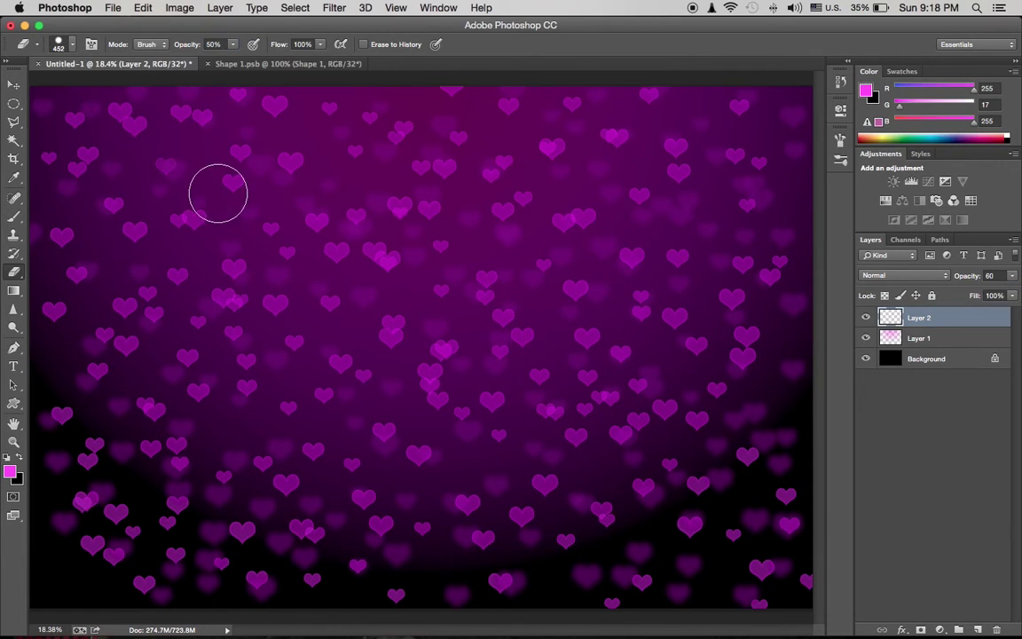
left_click_drag(462, 186, 328, 297)
left_click(381, 409)
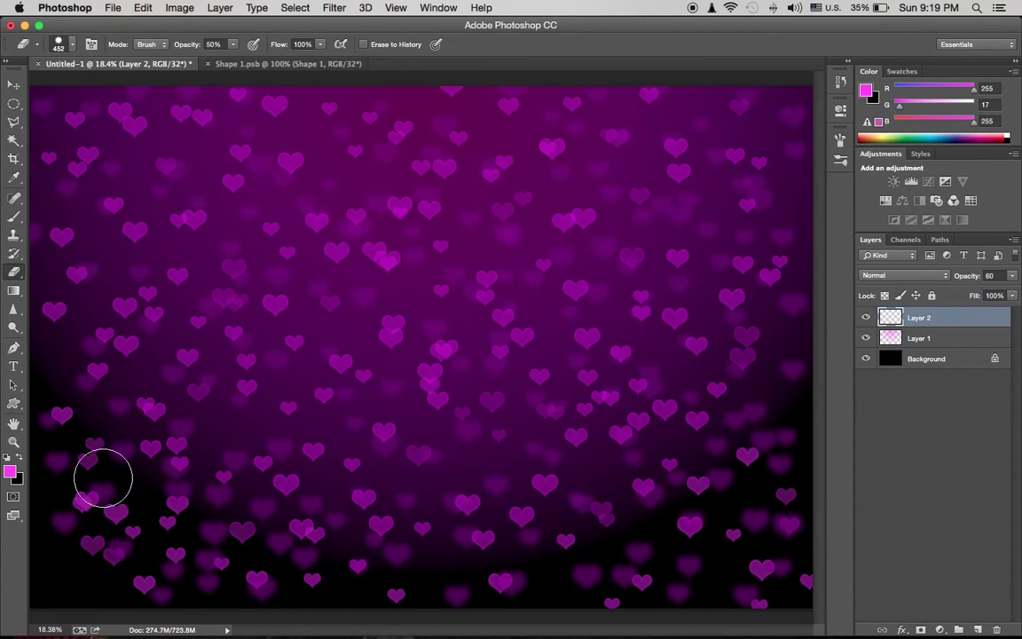
- Blur Layer 2 with a 6.2 px Gaussian Blur and add Layer 3
left_click(333, 7)
mouse_move(341, 177)
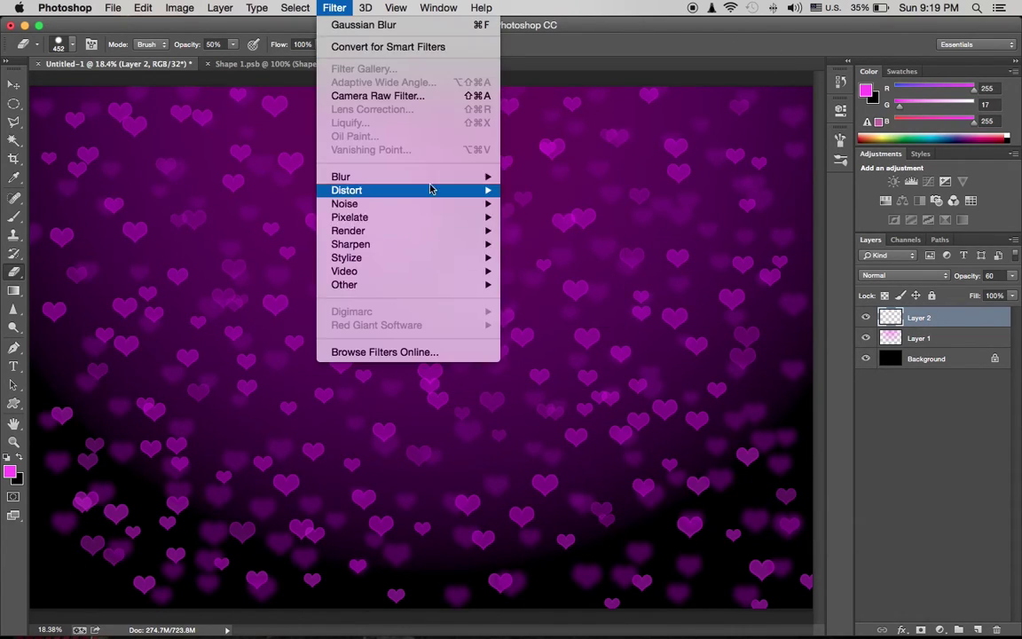
left_click(501, 266)
left_click_drag(571, 353, 566, 354)
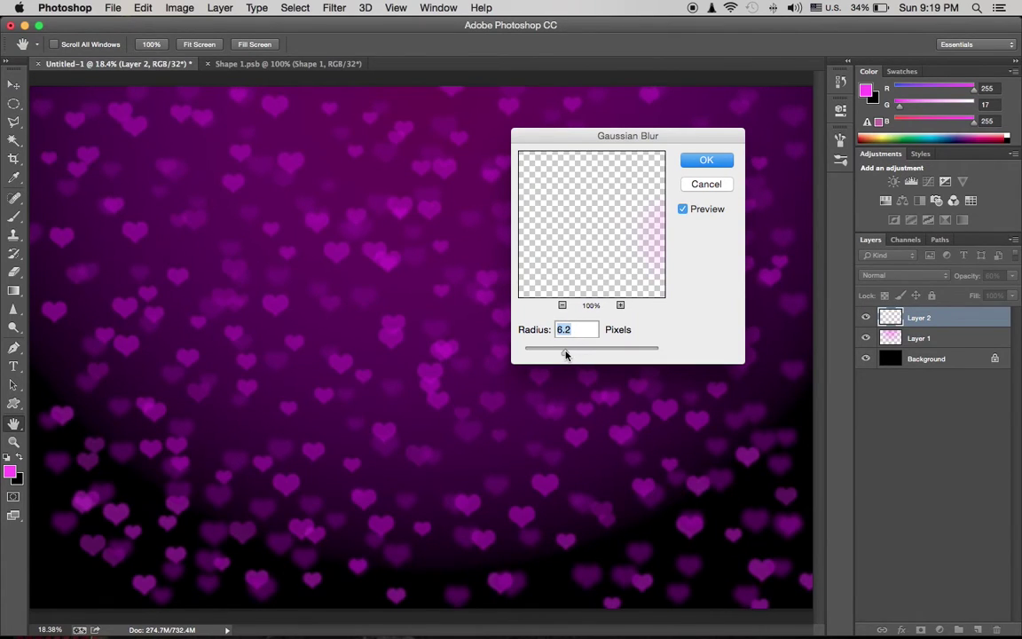
left_click(702, 165)
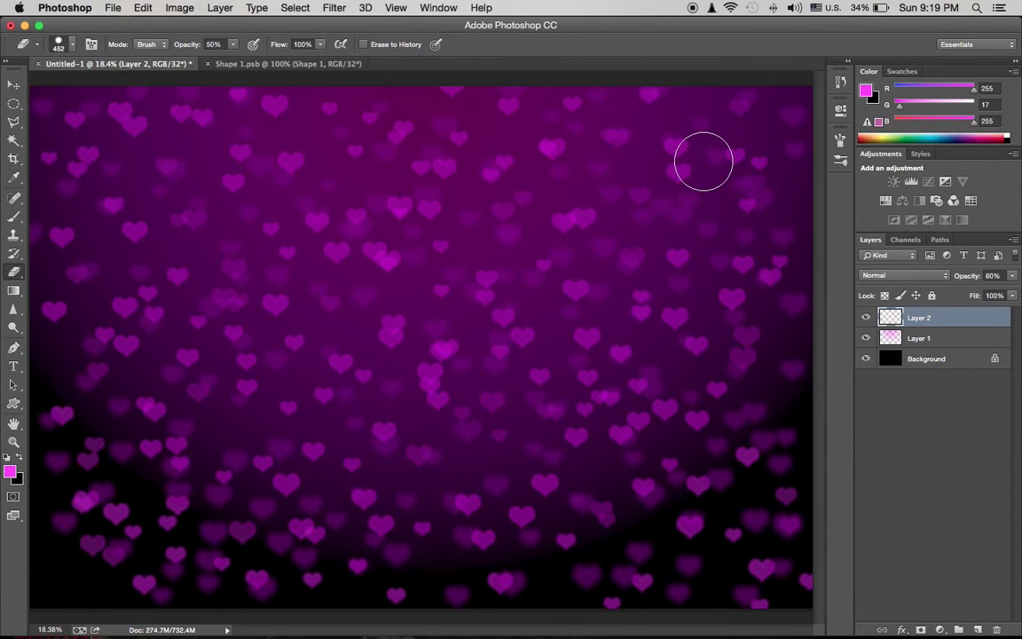
key("ctrl+shift+alt+n")
- Paint hearts across Layer 3 and set it to 80% opacity
key("b")
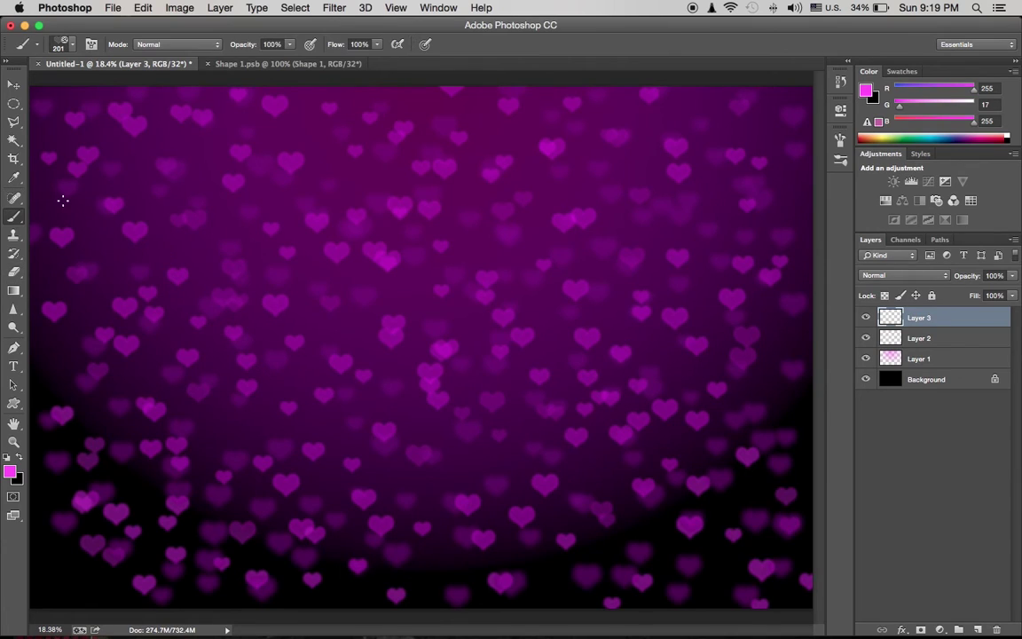
mouse_move(61, 197)
left_mouse_down()
mouse_move(294, 216)
mouse_move(92, 445)
mouse_move(195, 567)
mouse_move(488, 556)
mouse_move(511, 504)
mouse_move(126, 344)
mouse_move(299, 404)
mouse_move(136, 99)
mouse_move(212, 178)
mouse_move(488, 239)
mouse_move(450, 440)
mouse_move(716, 588)
mouse_move(746, 491)
mouse_move(774, 321)
mouse_move(604, 160)
mouse_move(497, 123)
mouse_move(399, 376)
mouse_move(351, 570)
mouse_move(276, 397)
mouse_move(108, 419)
left_mouse_up()
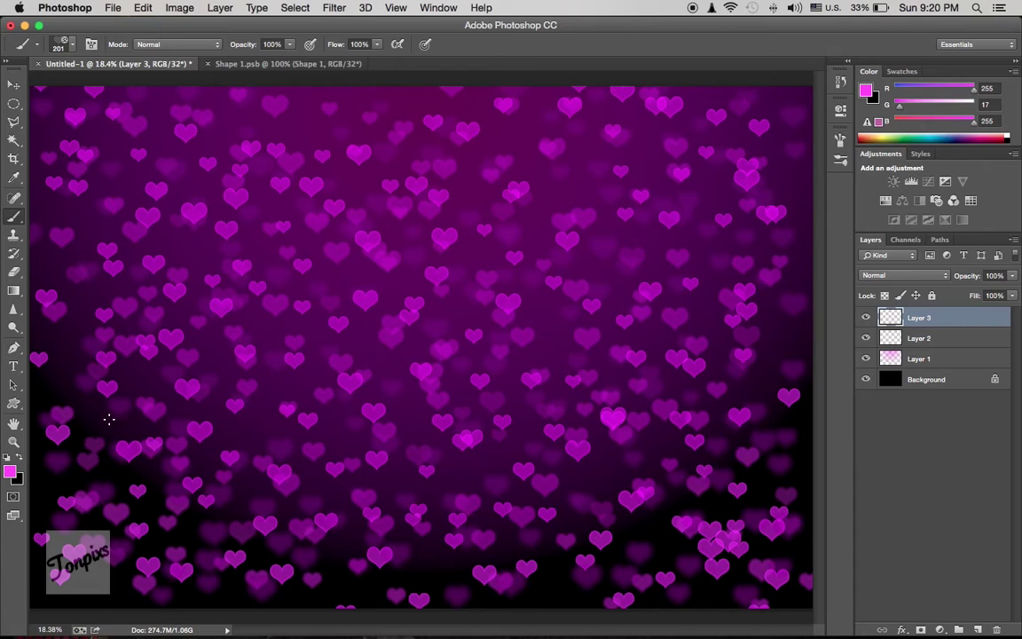
left_click_drag(240, 105, 584, 348)
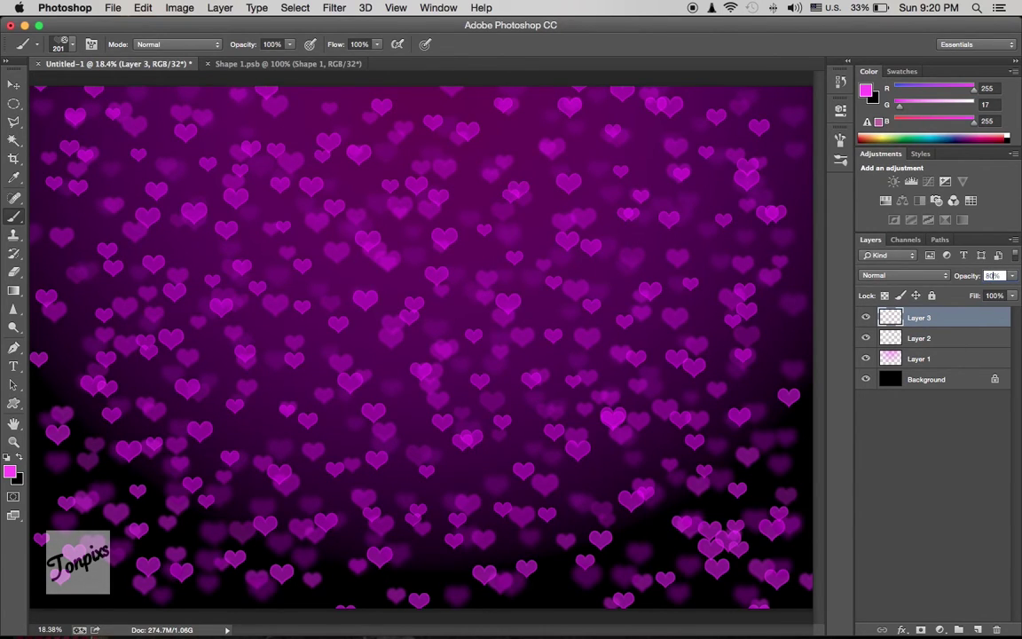
key("Return")
- Softly erase Layer 3 with a large 1018–1814 px eraser and reshow Layers 1 and 2
key("e")
right_click(390, 217)
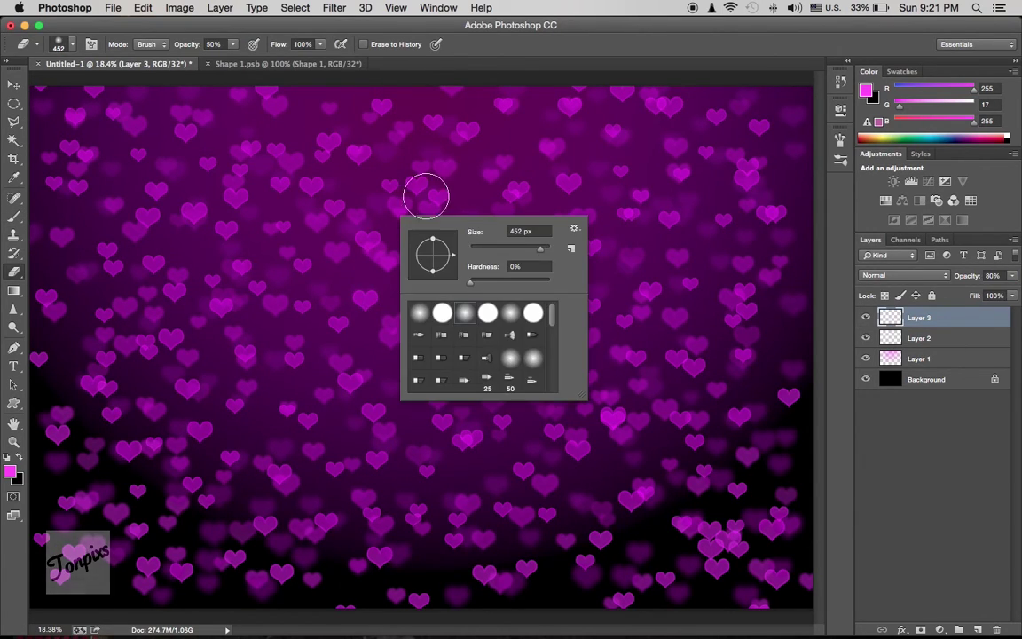
left_click_drag(497, 249, 544, 248)
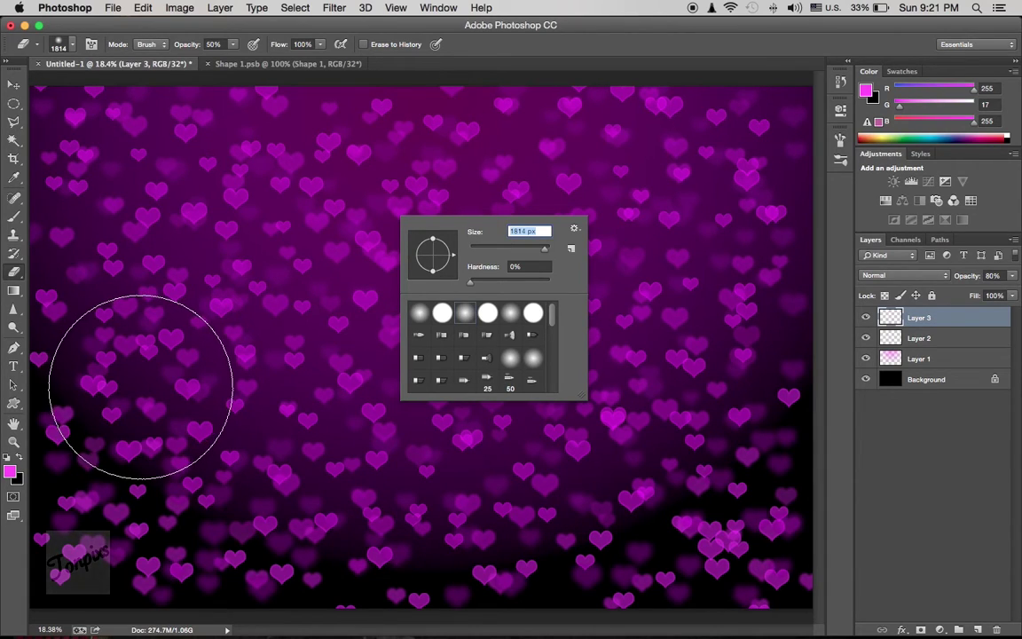
key("Return")
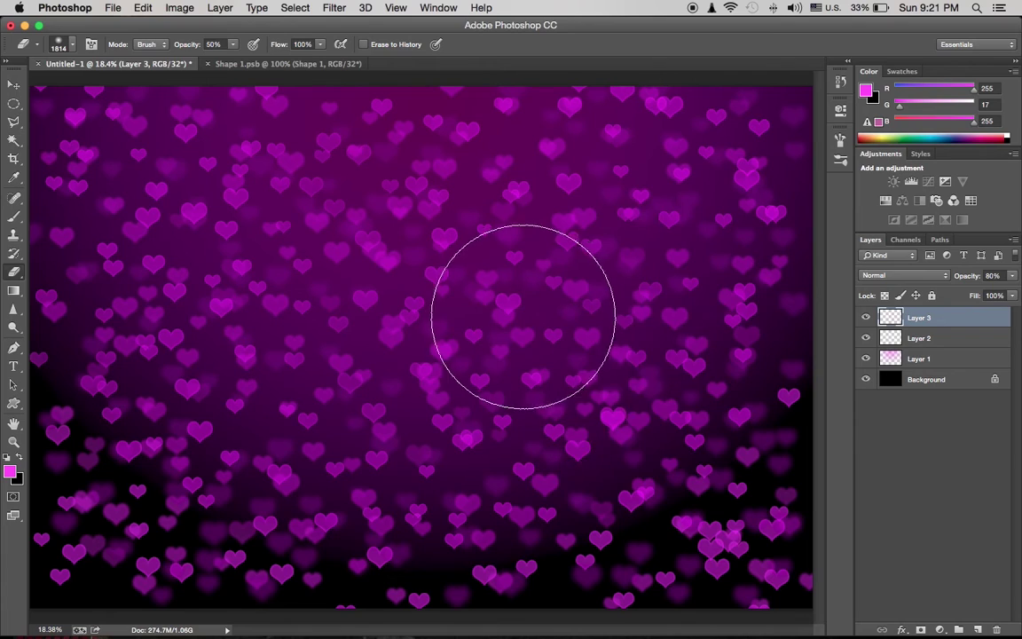
right_click(528, 311)
left_click_drag(674, 346, 656, 346)
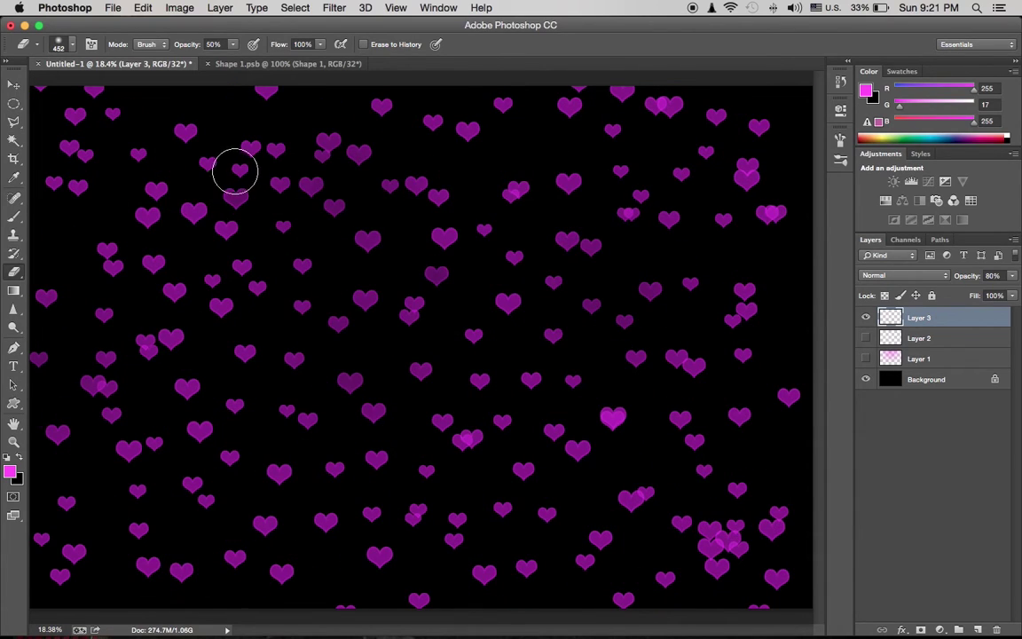
right_click(458, 133)
left_click_drag(559, 162, 598, 160)
key("Return")
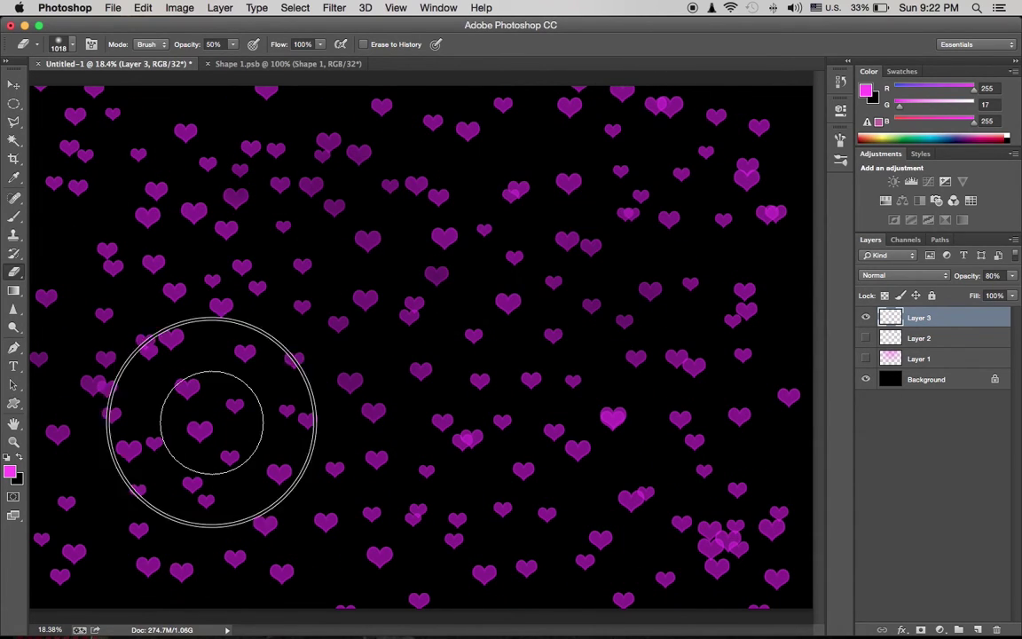
left_click_drag(865, 358, 865, 338)
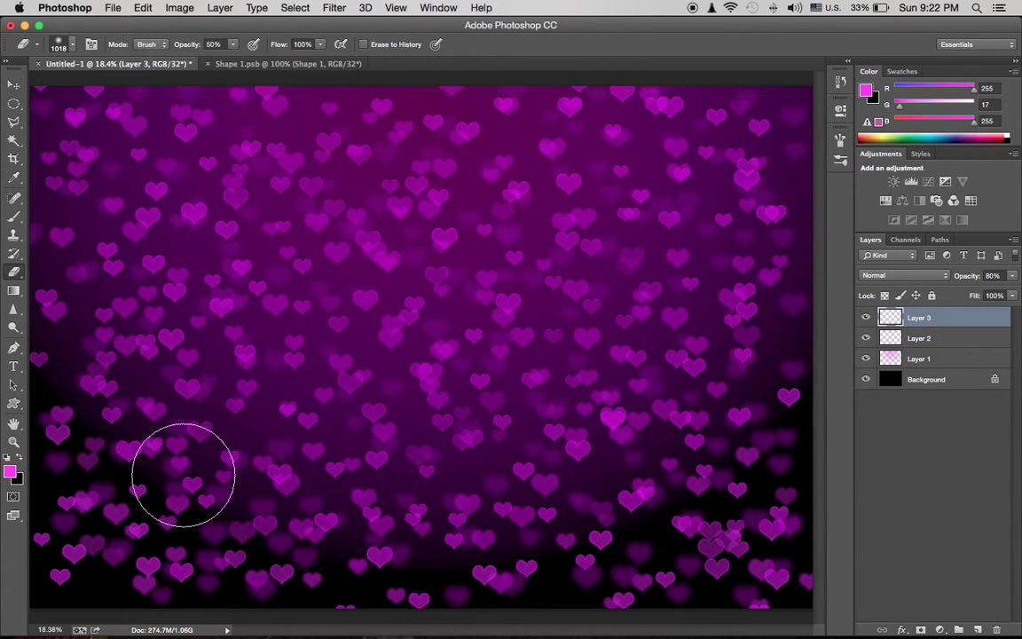
- Apply a 3.3 px Gaussian Blur to Layer 3 and add Layer 4
left_click(333, 8)
left_click(525, 209)
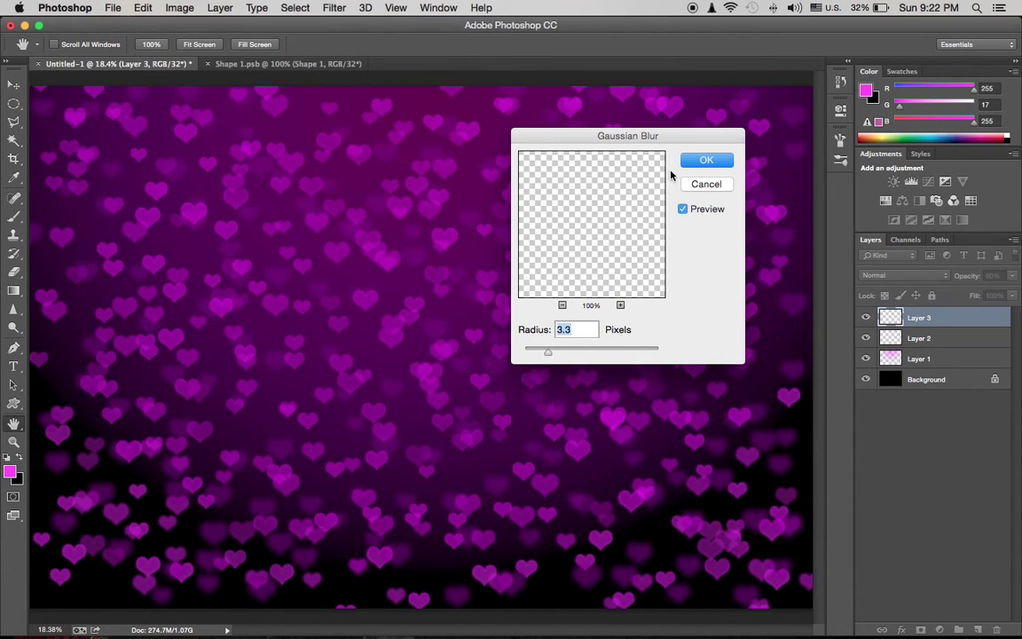
left_click(706, 160)
key("ctrl+shift+alt+n")
- Pick a lighter pink and scatter bright hearts across Layer 4
key("i")
left_click(9, 471)
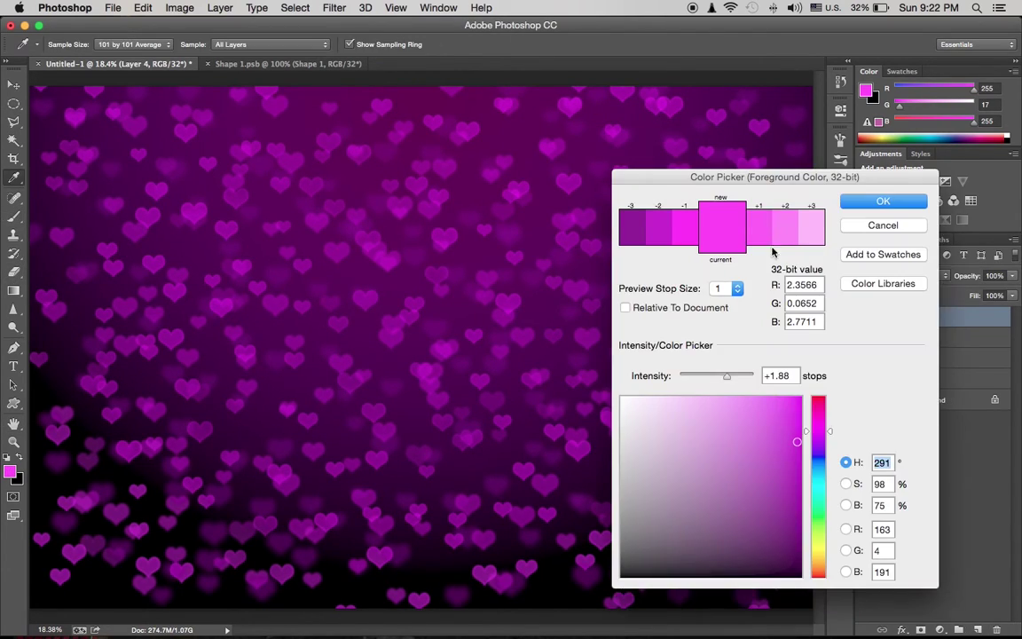
key("Return")
key("b")
mouse_move(287, 228)
left_mouse_down()
mouse_move(50, 121)
mouse_move(93, 411)
mouse_move(178, 534)
mouse_move(248, 200)
mouse_move(434, 570)
mouse_move(688, 587)
mouse_move(595, 529)
mouse_move(330, 422)
mouse_move(392, 115)
mouse_move(440, 396)
mouse_move(579, 343)
mouse_move(527, 347)
mouse_move(794, 194)
mouse_move(741, 148)
mouse_move(559, 216)
mouse_move(761, 303)
mouse_move(550, 358)
mouse_move(317, 164)
mouse_move(94, 311)
mouse_move(39, 448)
mouse_move(338, 598)
mouse_move(445, 232)
mouse_move(526, 103)
left_mouse_up()
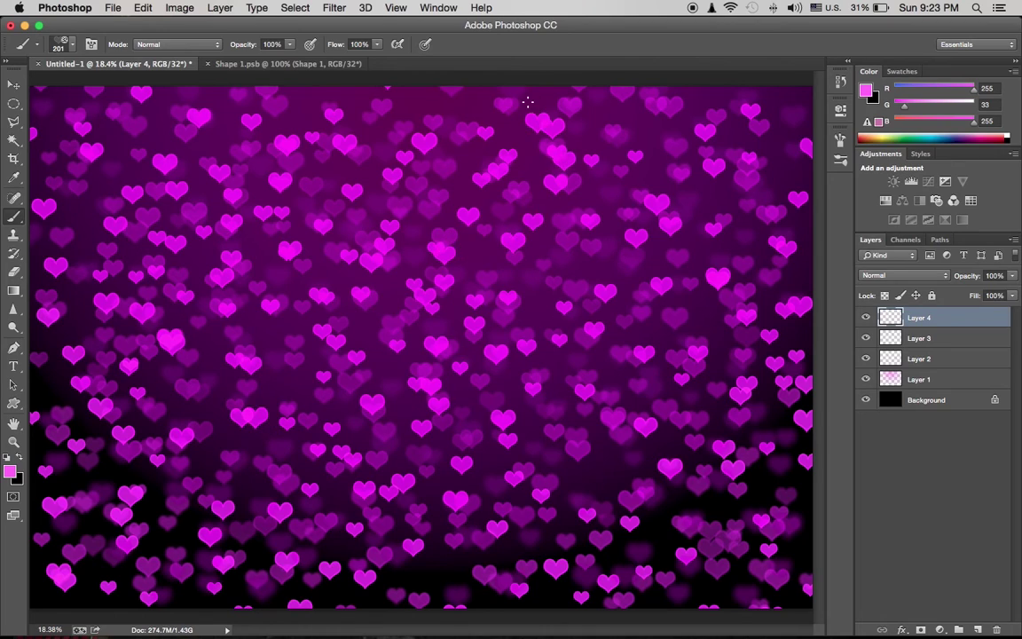
- Set Layer 4 to 70% opacity and toggle Layer 2's visibility to compare
type("70")
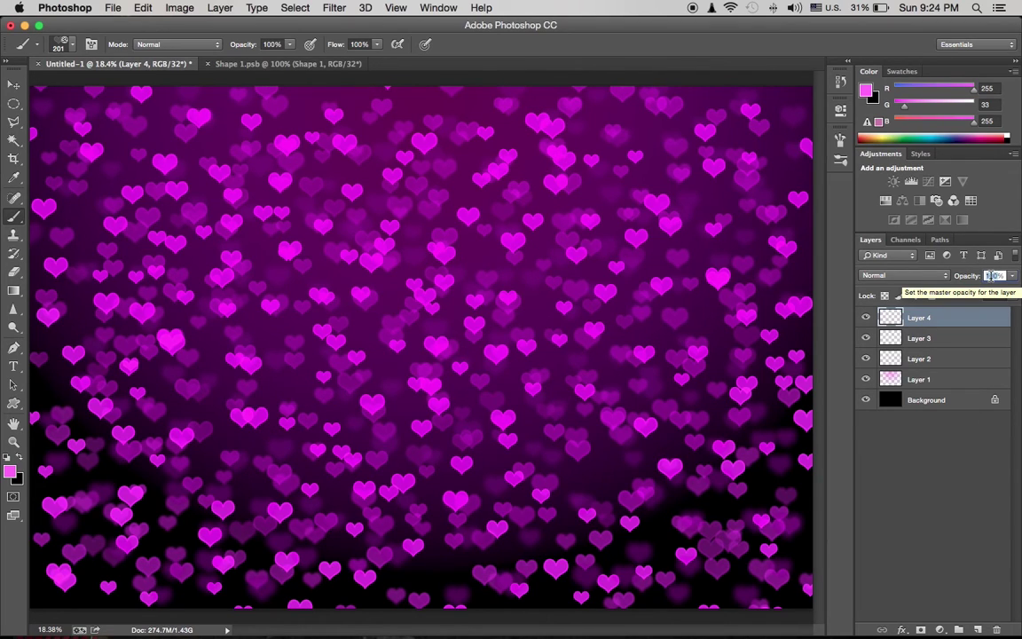
key("Return")
key("e")
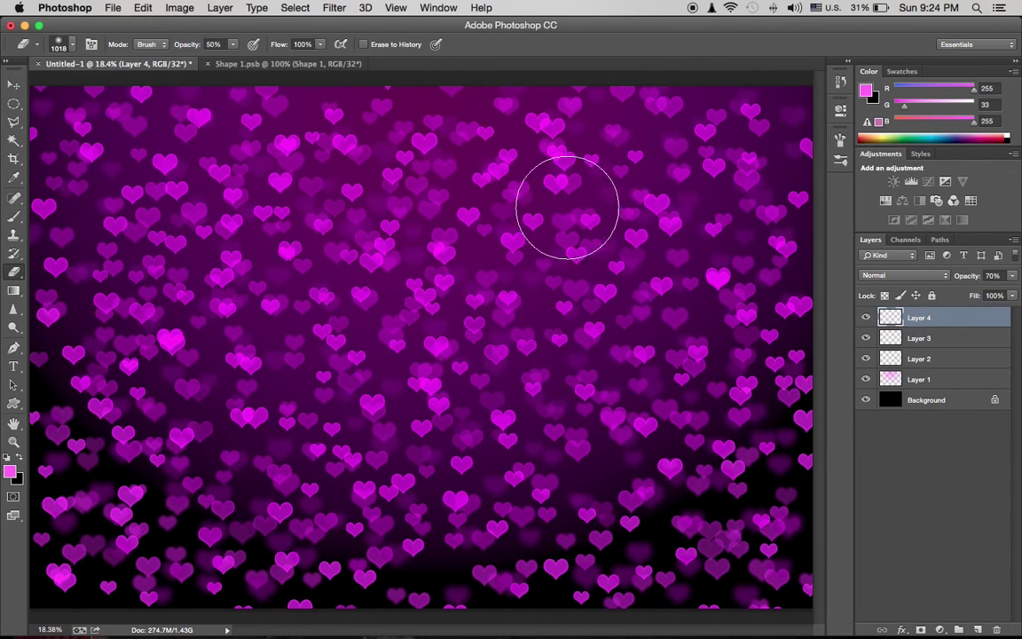
left_click(866, 359)
left_click(866, 359)
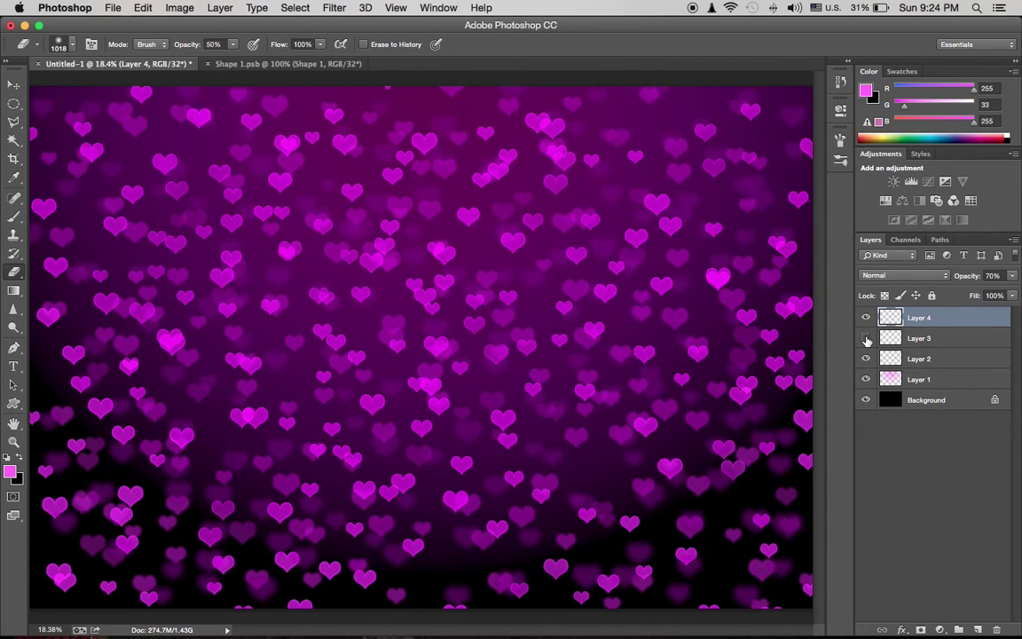